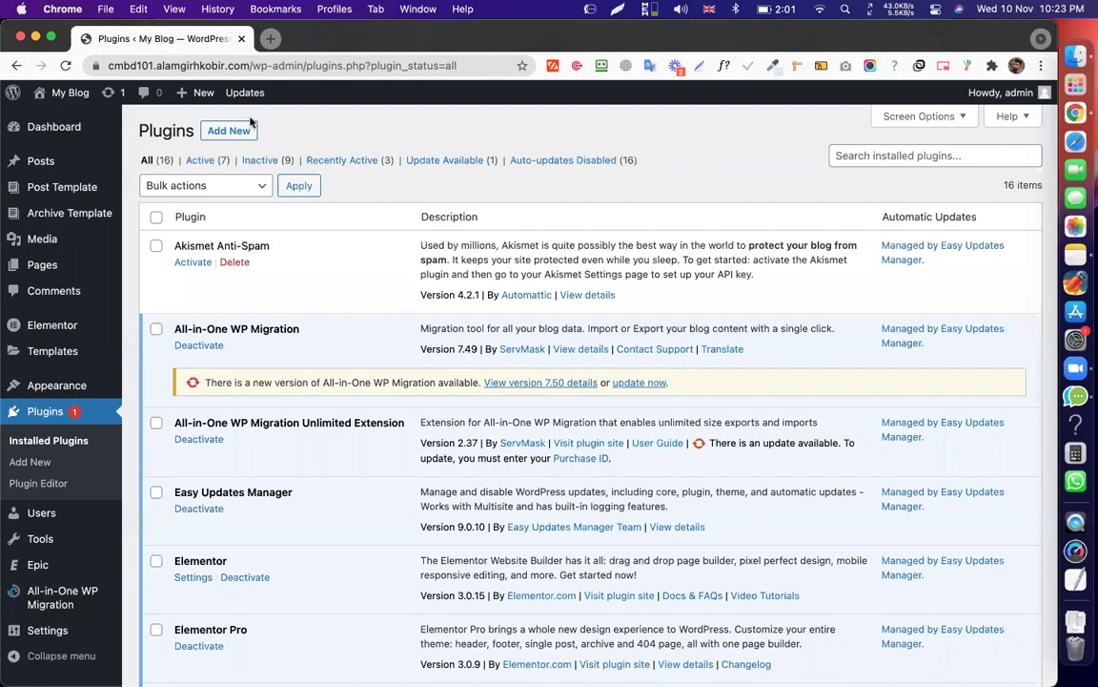
# Reload the Installed Plugins page with the 'All (16)' filter to list all 16 plugins.
pyautogui.click(153, 160)
pyautogui.scroll(-5, 704, 255)
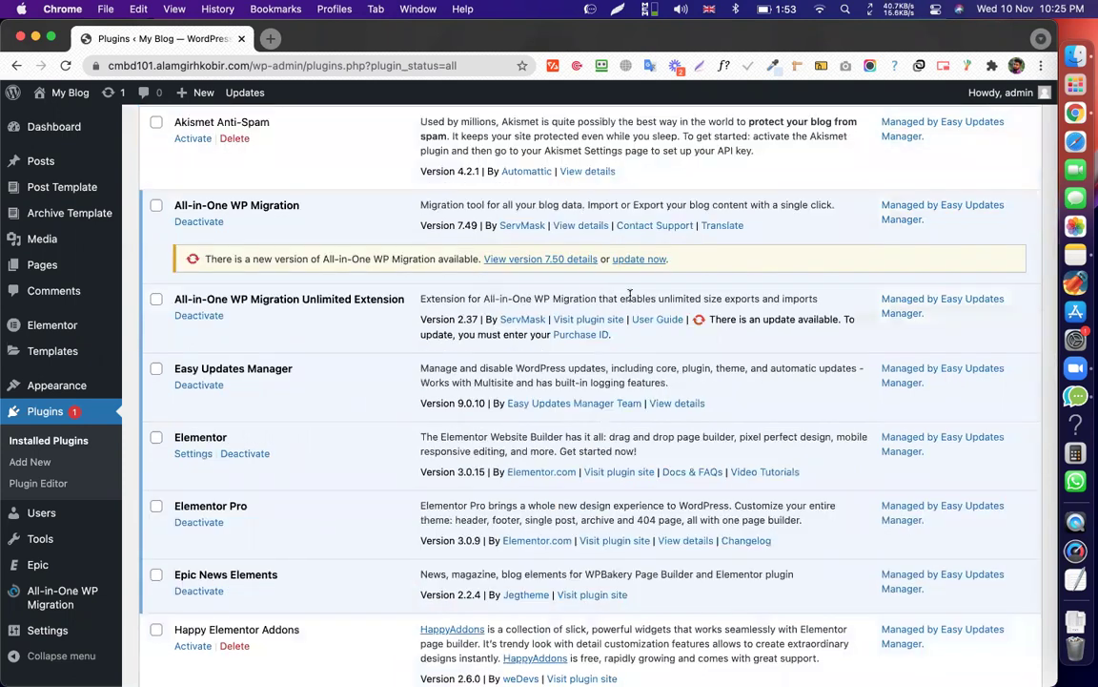
pyautogui.doubleClick(631, 298)
pyautogui.tripleClick(630, 295)
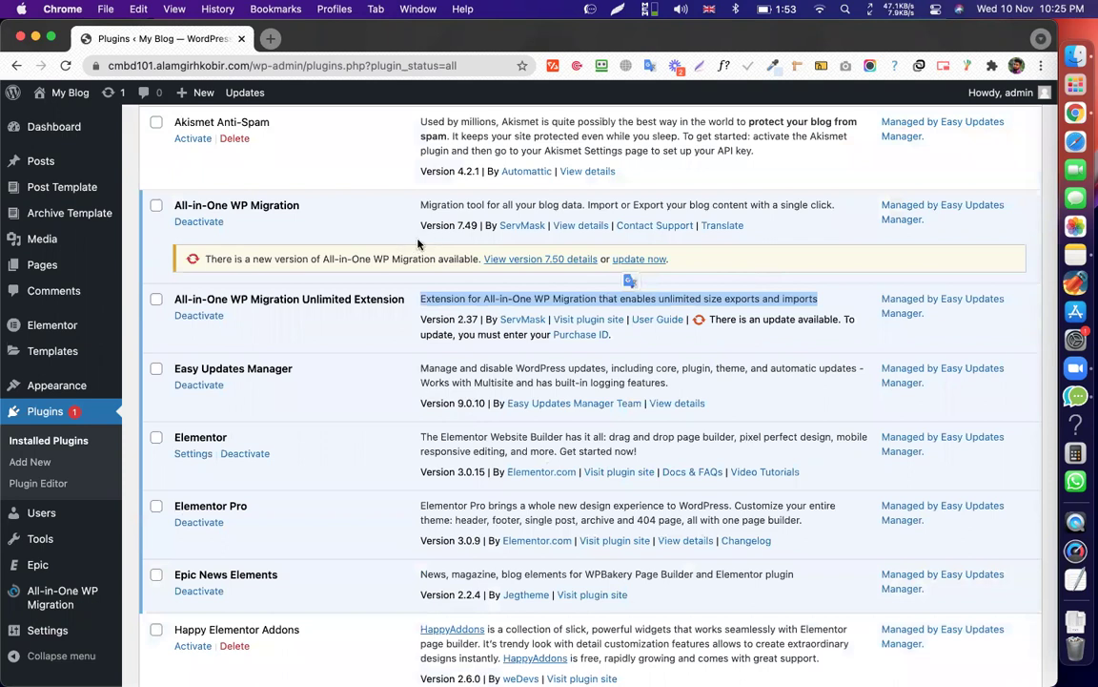
pyautogui.scroll(3, 768, 293)
pyautogui.tripleClick(789, 290)
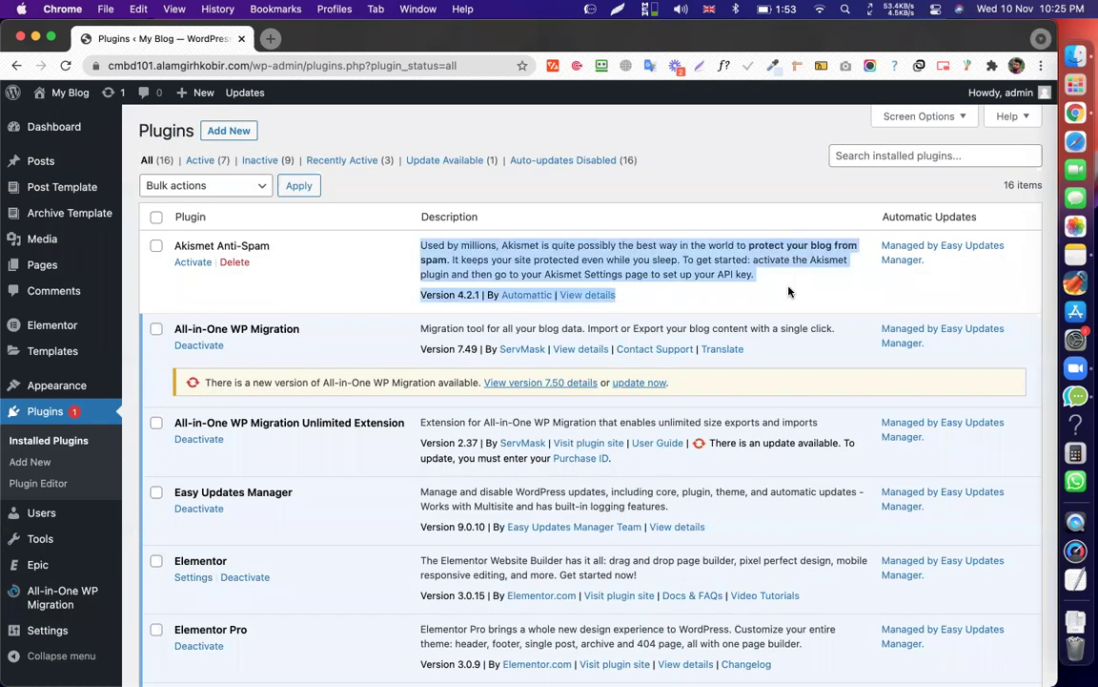
pyautogui.click(635, 301)
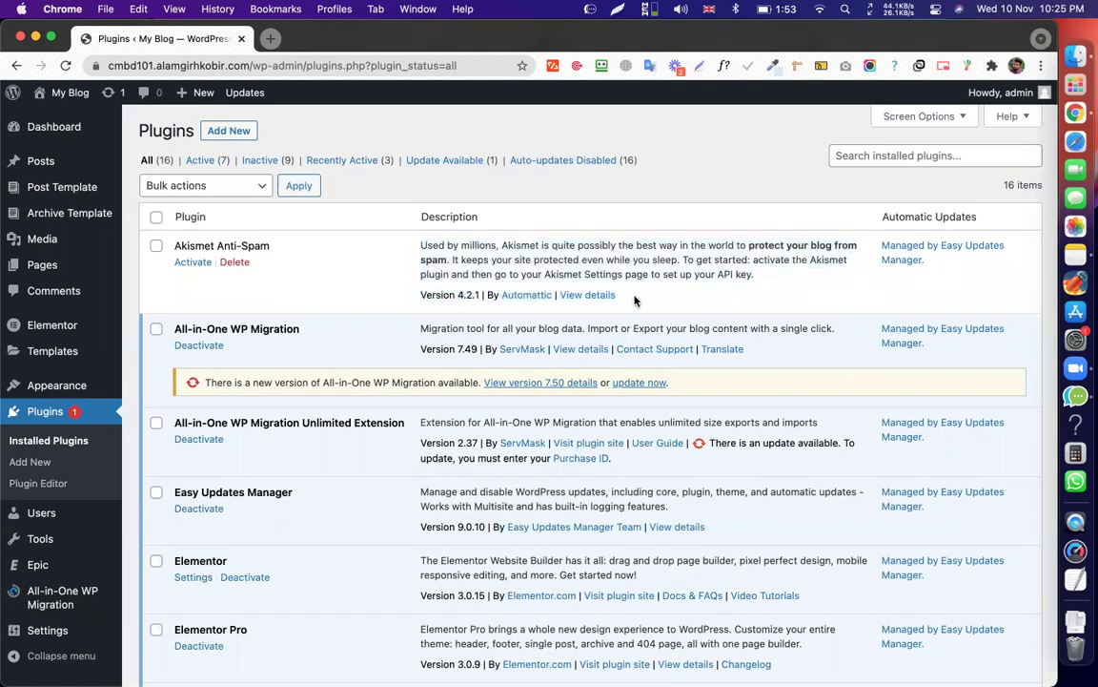
pyautogui.tripleClick(470, 251)
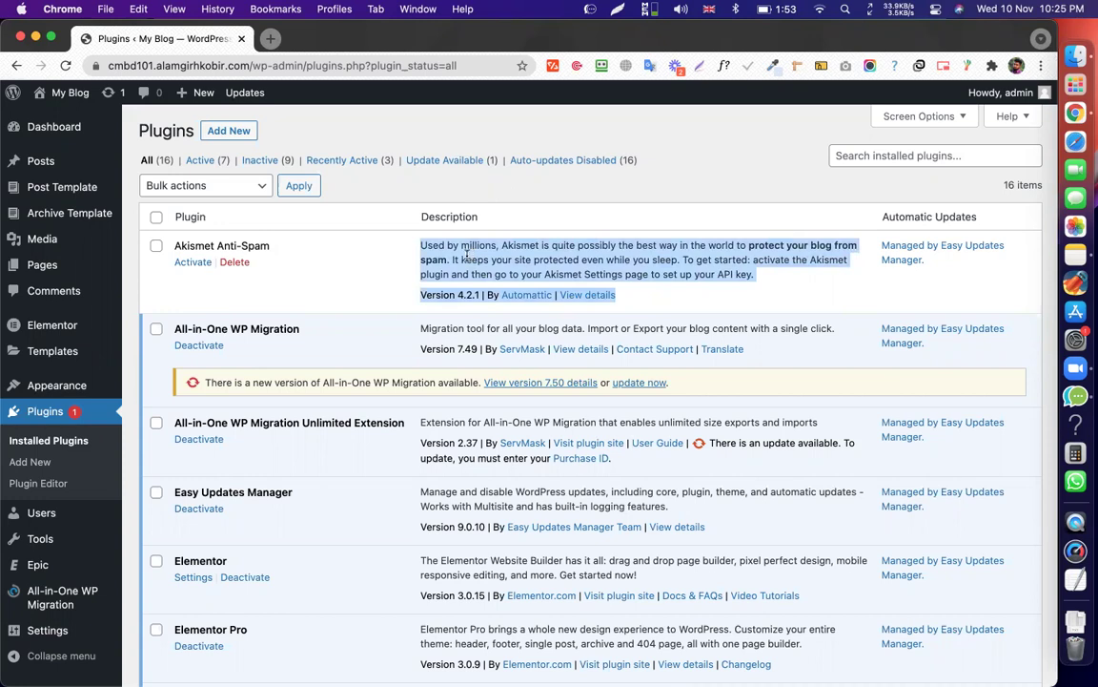
pyautogui.click(466, 256)
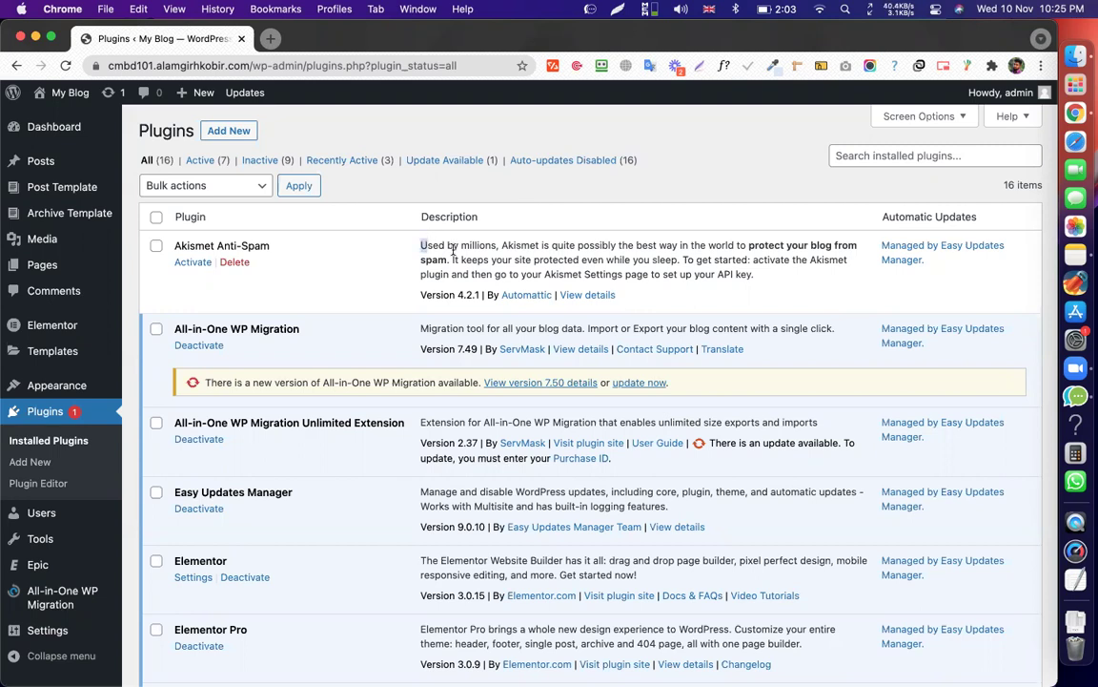
pyautogui.moveTo(422, 245); pyautogui.dragTo(654, 288)
pyautogui.click(670, 264)
pyautogui.moveTo(760, 276); pyautogui.dragTo(426, 240)
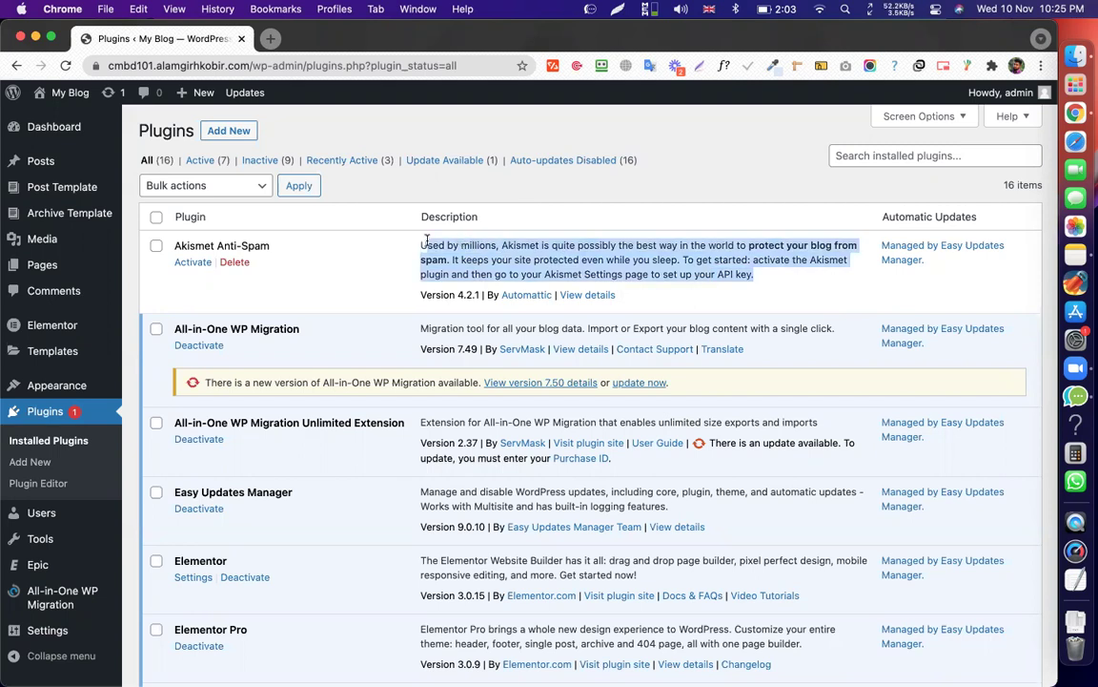
pyautogui.click(434, 242)
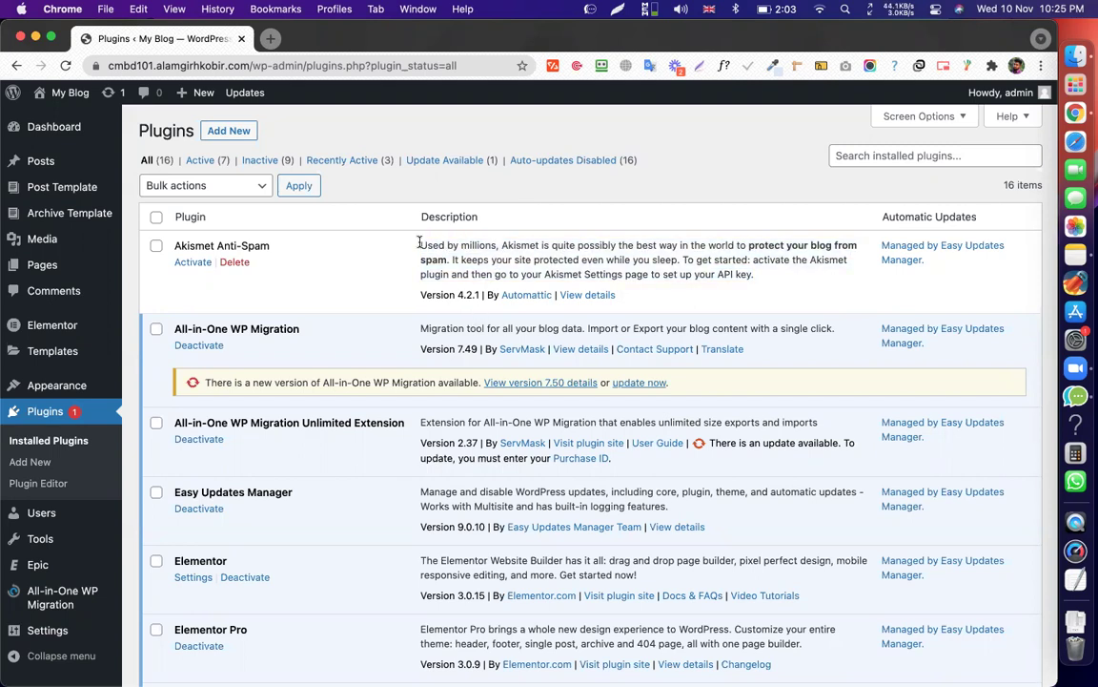
pyautogui.moveTo(420, 243); pyautogui.dragTo(426, 242)
# Select the Akismet Anti-Spam description from 'Used by millions' to 'API key.'.
pyautogui.click(415, 246)
pyautogui.moveTo(420, 245); pyautogui.dragTo(769, 290)
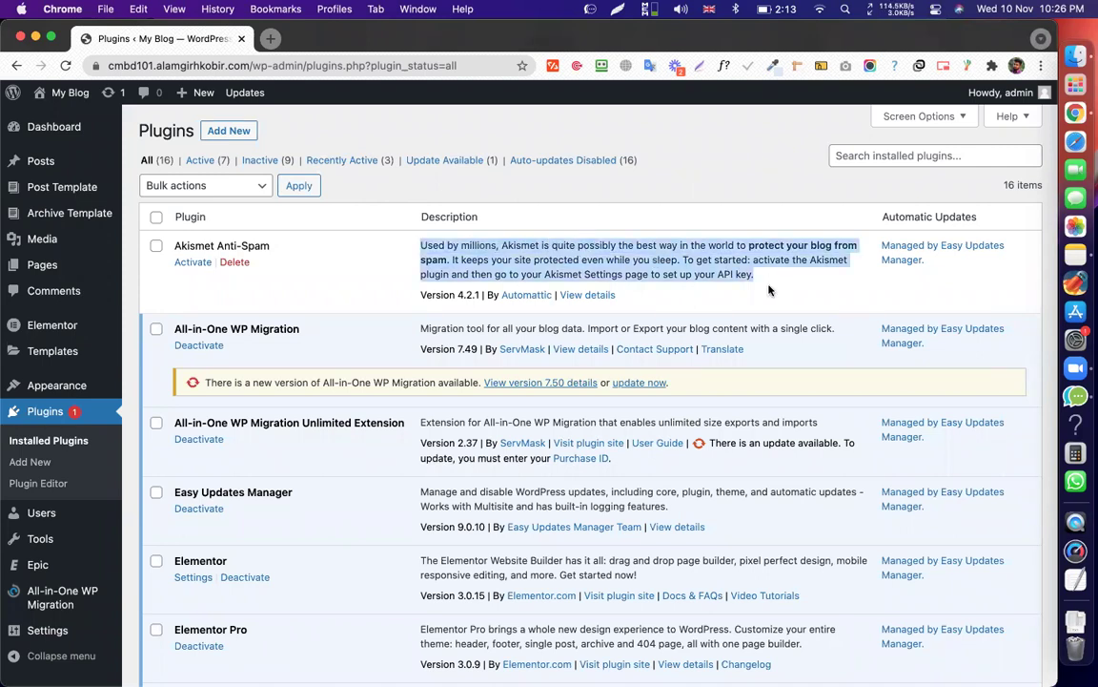
# Deselect the Akismet description and open a new Chrome tab beside the Plugins page.
pyautogui.click(648, 248)
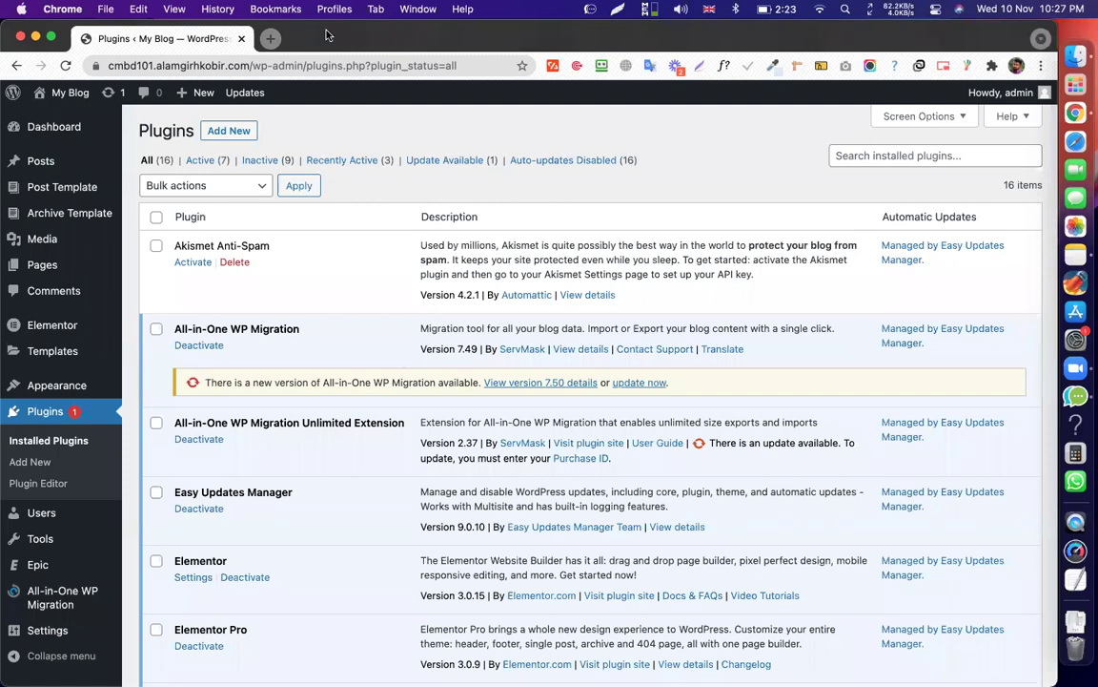
pyautogui.click(270, 38)
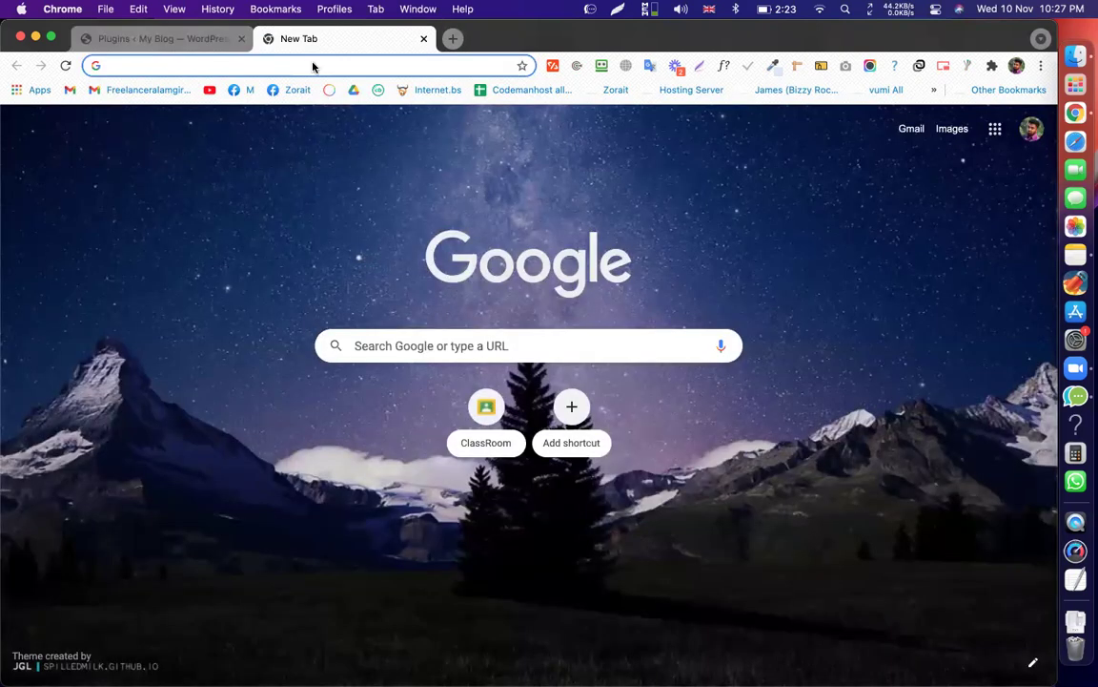
# Search Google for 'powerpack' and highlight the top PowerPack Elementor Addons result's snippet.
pyautogui.write('po')
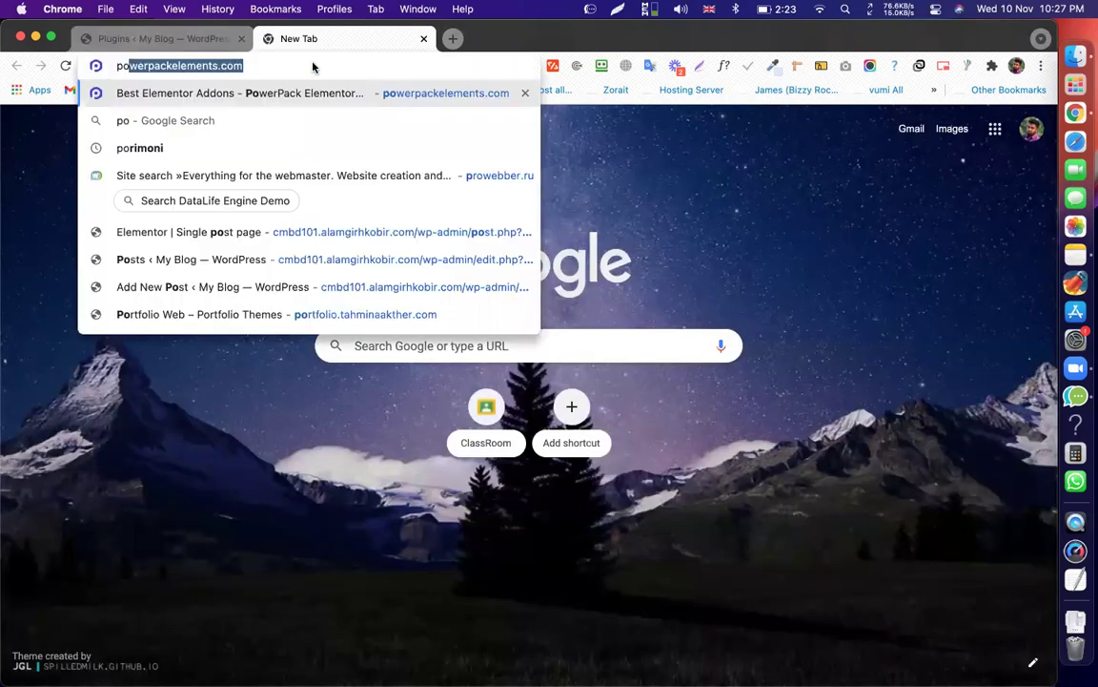
pyautogui.write('werp')
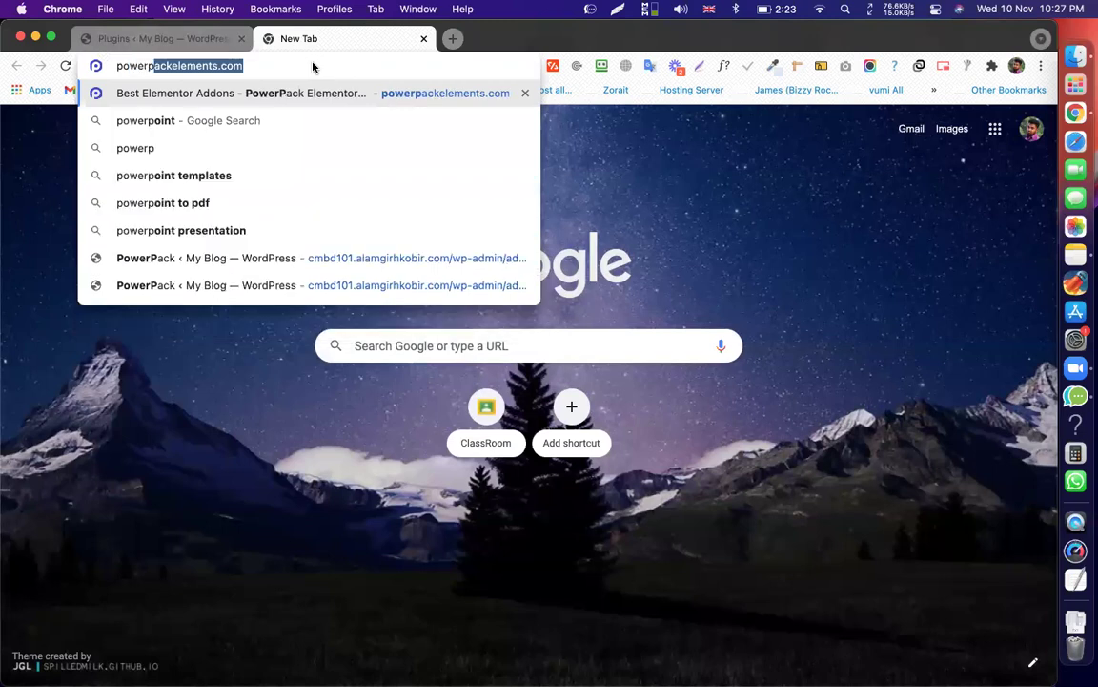
pyautogui.write('ack')
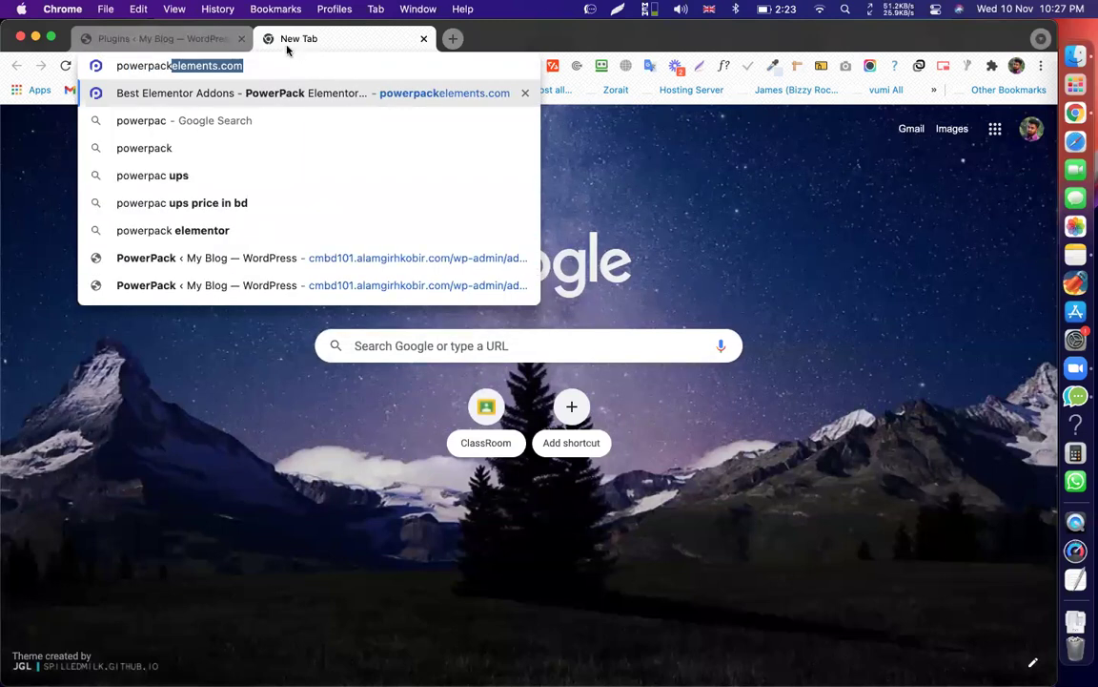
pyautogui.press('Delete')
pyautogui.press('Return')
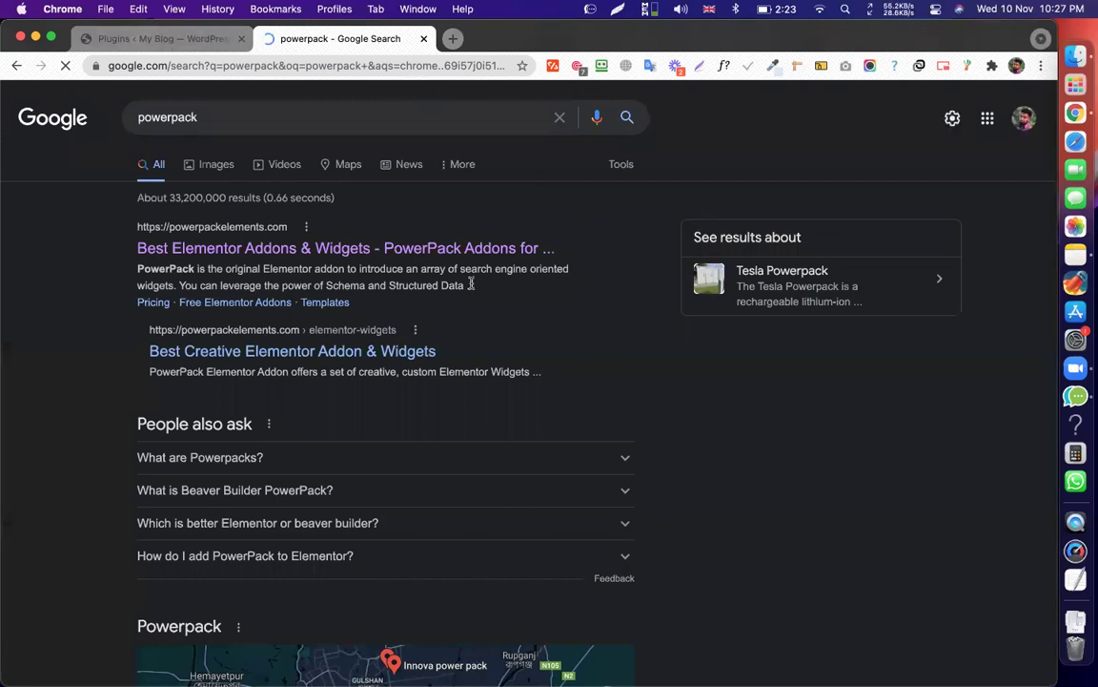
pyautogui.moveTo(470, 285); pyautogui.dragTo(136, 268)
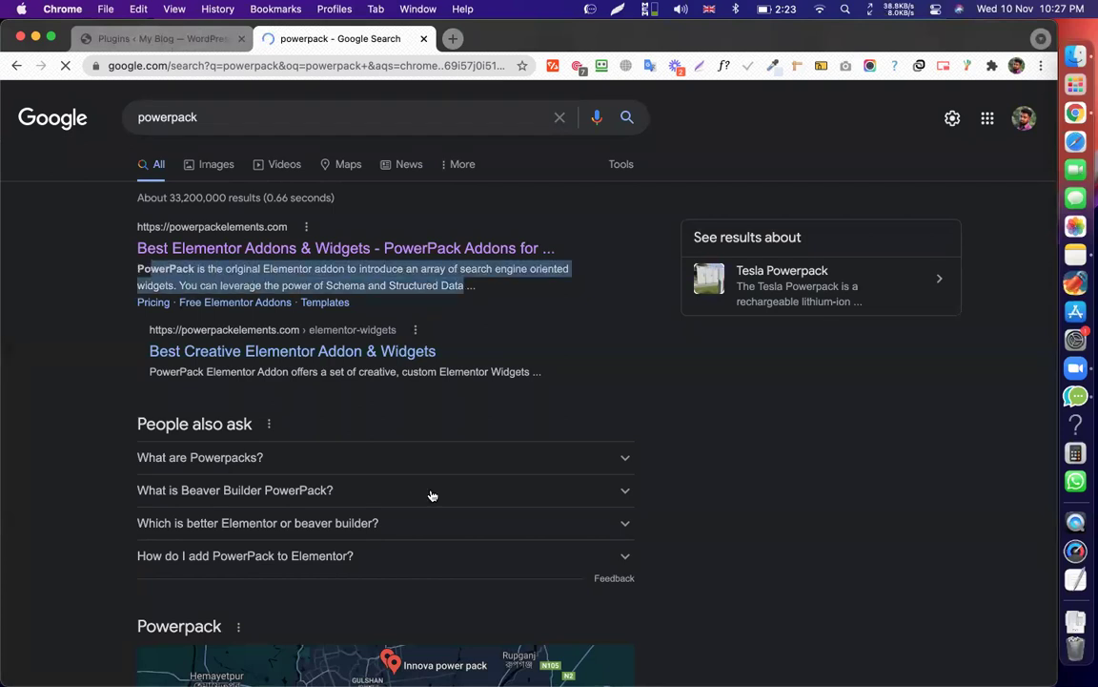
pyautogui.click(424, 577)
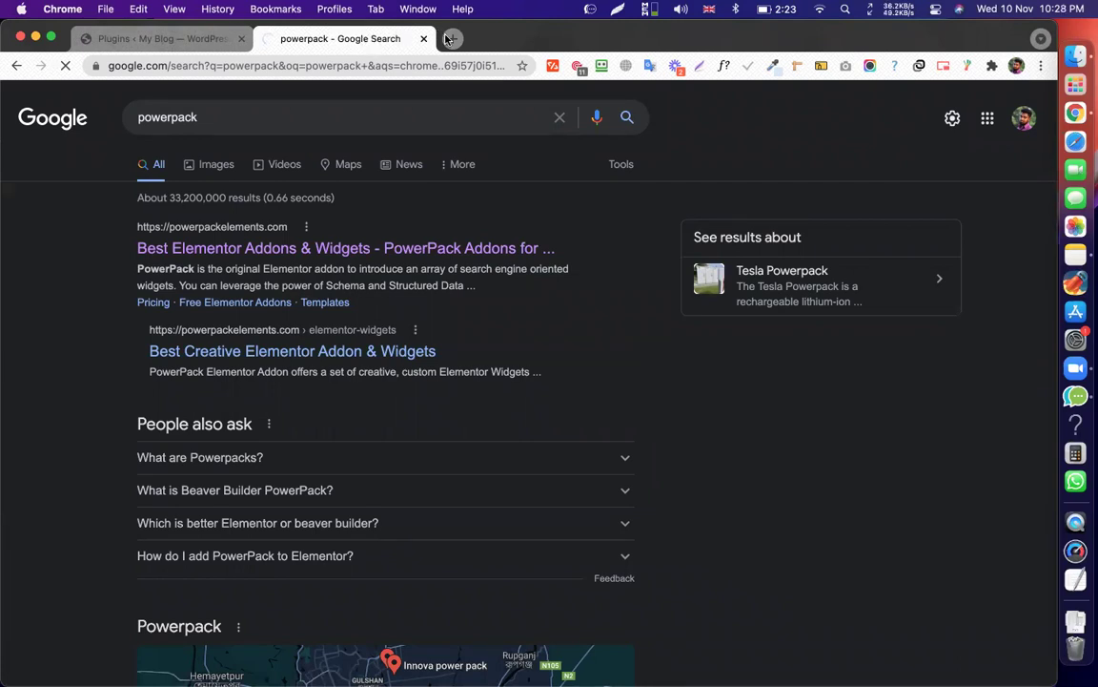
# Check the WordPress and Google Classroom tabs, then return to the PowerPack Elements homepage.
pyautogui.click(215, 39)
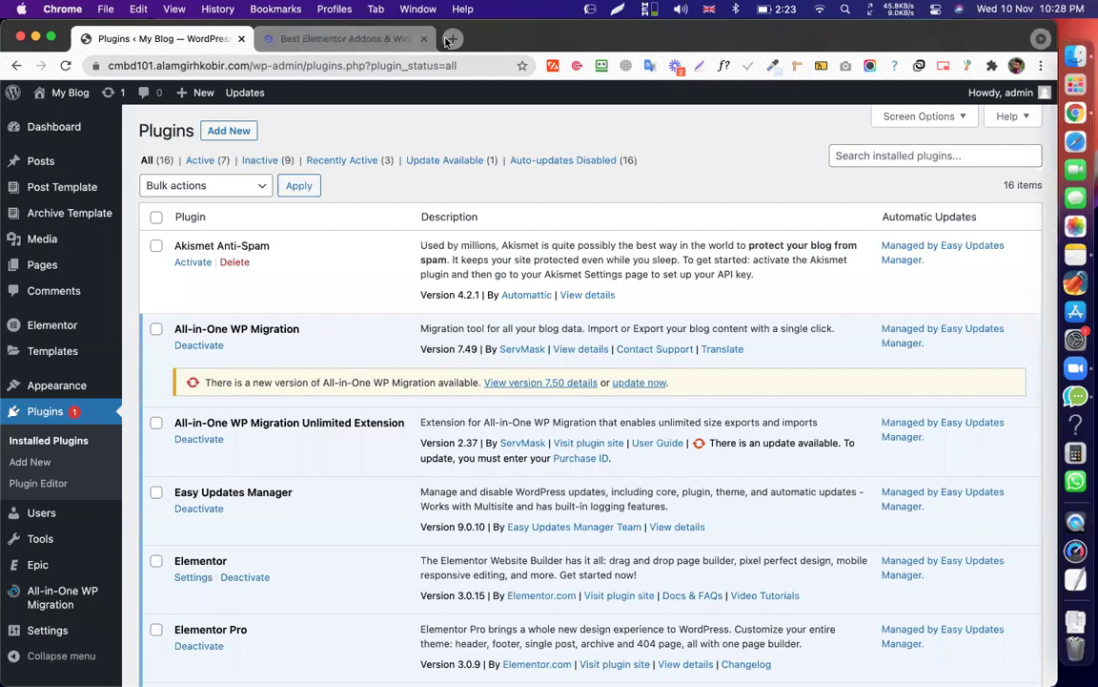
pyautogui.click(363, 43)
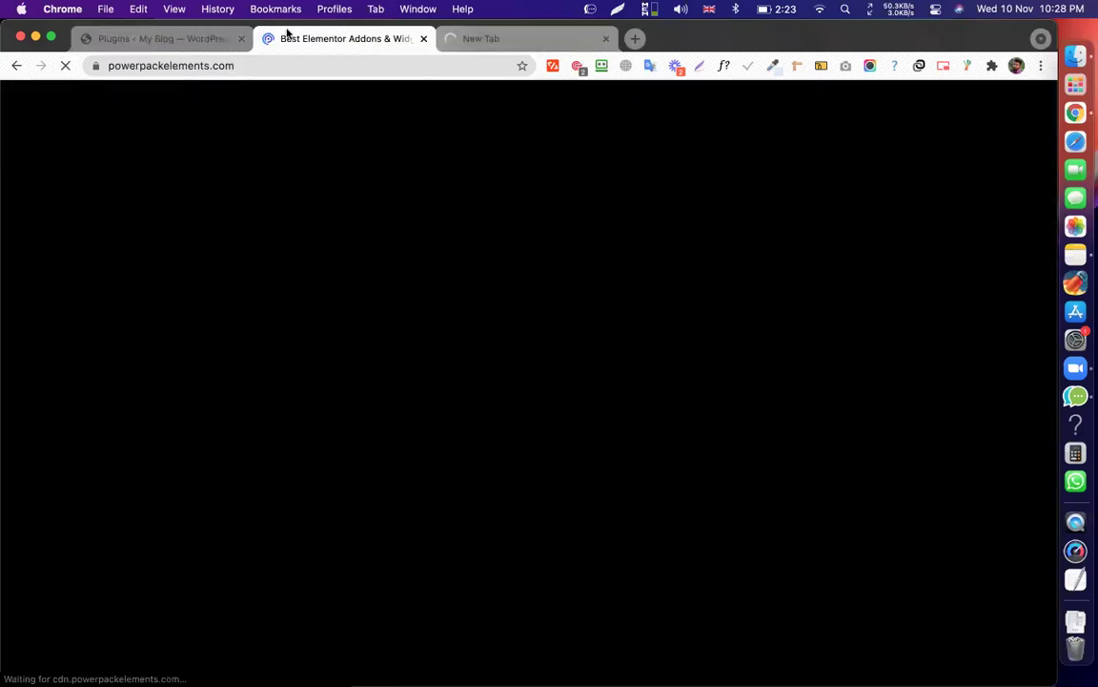
pyautogui.click(498, 44)
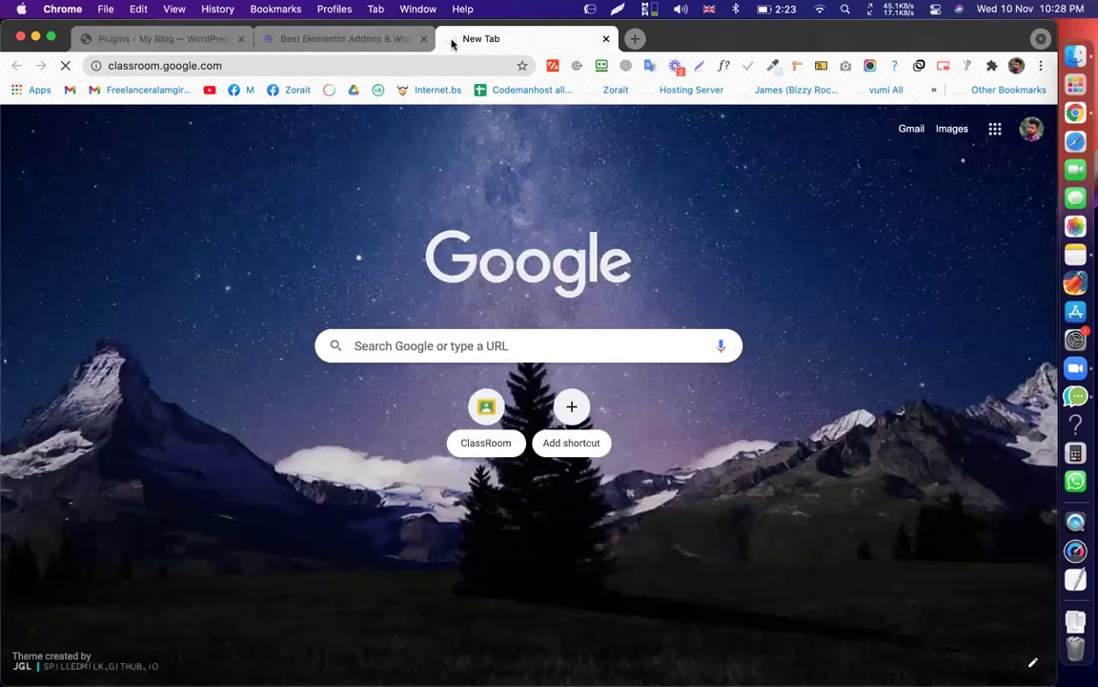
pyautogui.click(420, 40)
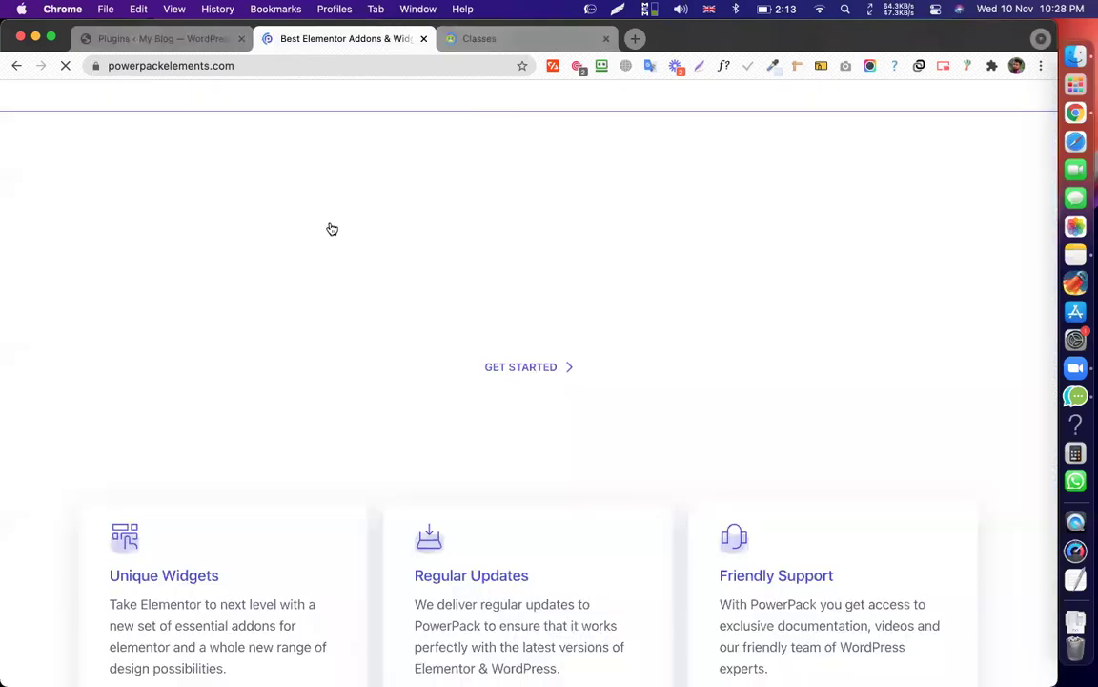
# Open the CMBD-101 course's Classwork list in Google Classroom and scroll through the episodes.
pyautogui.click(494, 41)
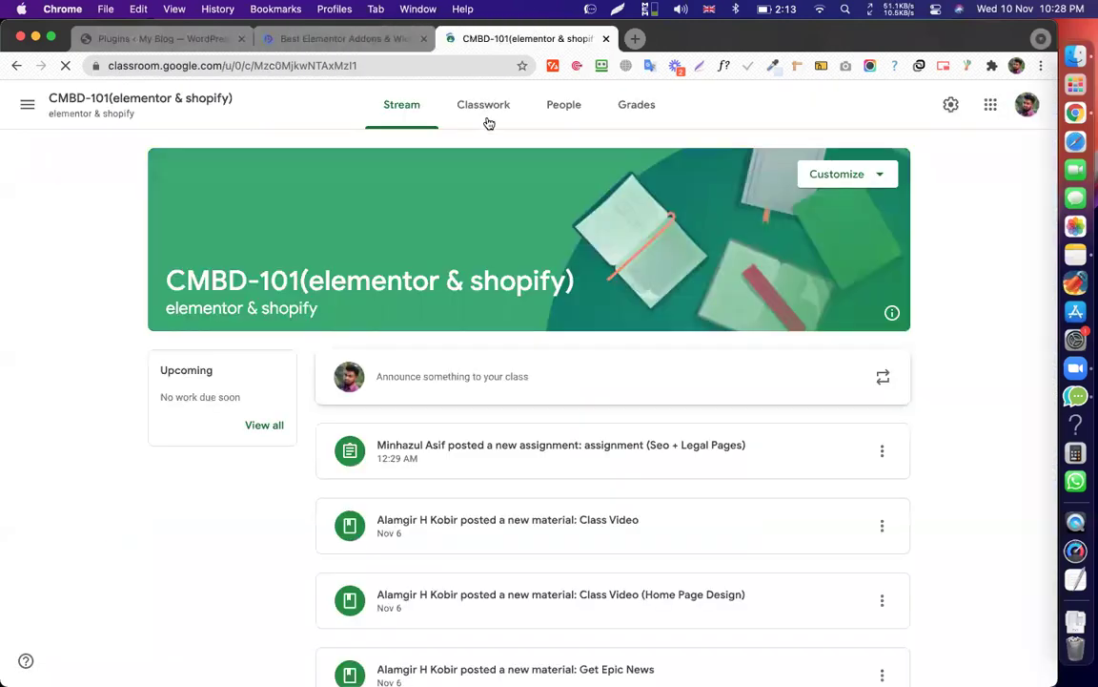
pyautogui.click(483, 104)
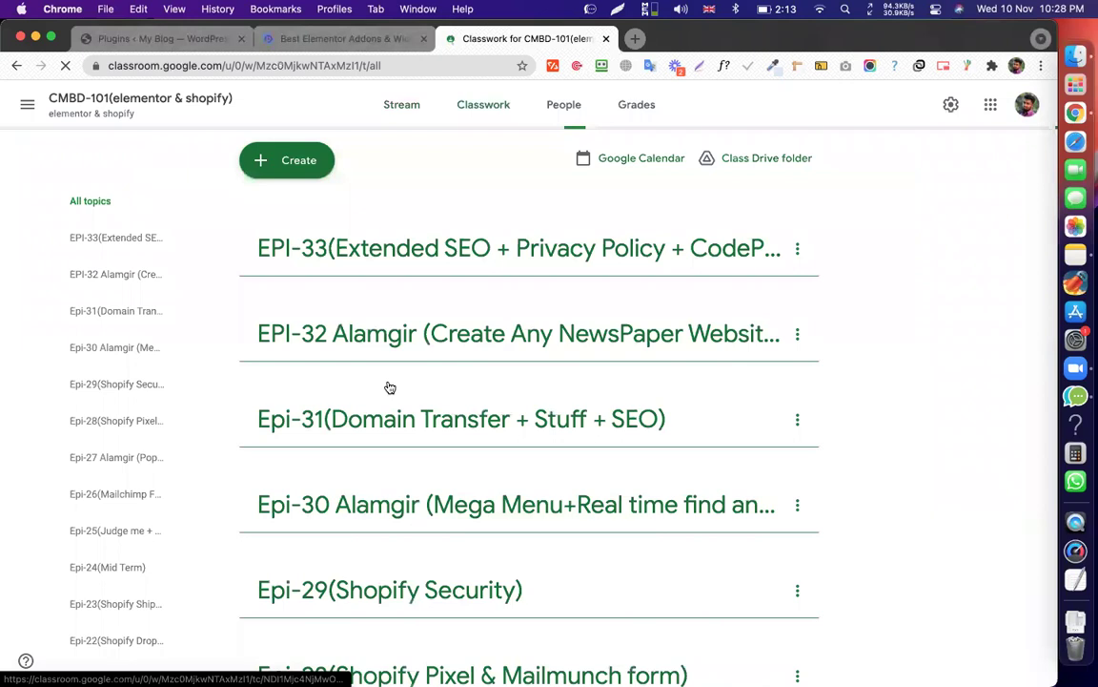
pyautogui.scroll(-10, 390, 387)
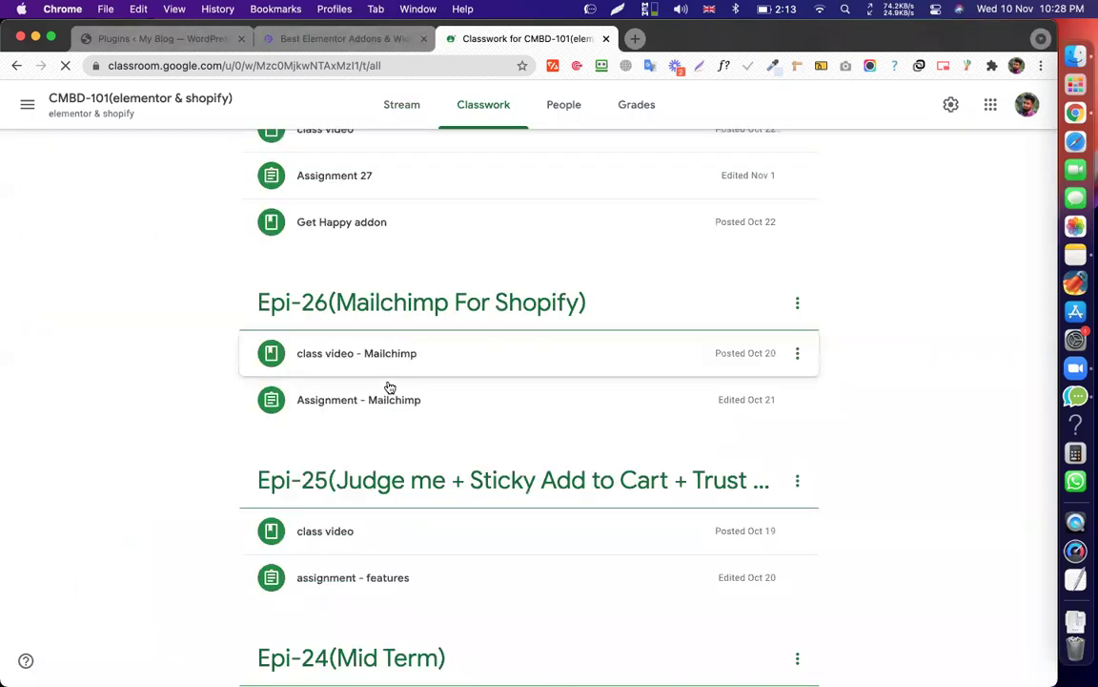
pyautogui.scroll(-4, 390, 387)
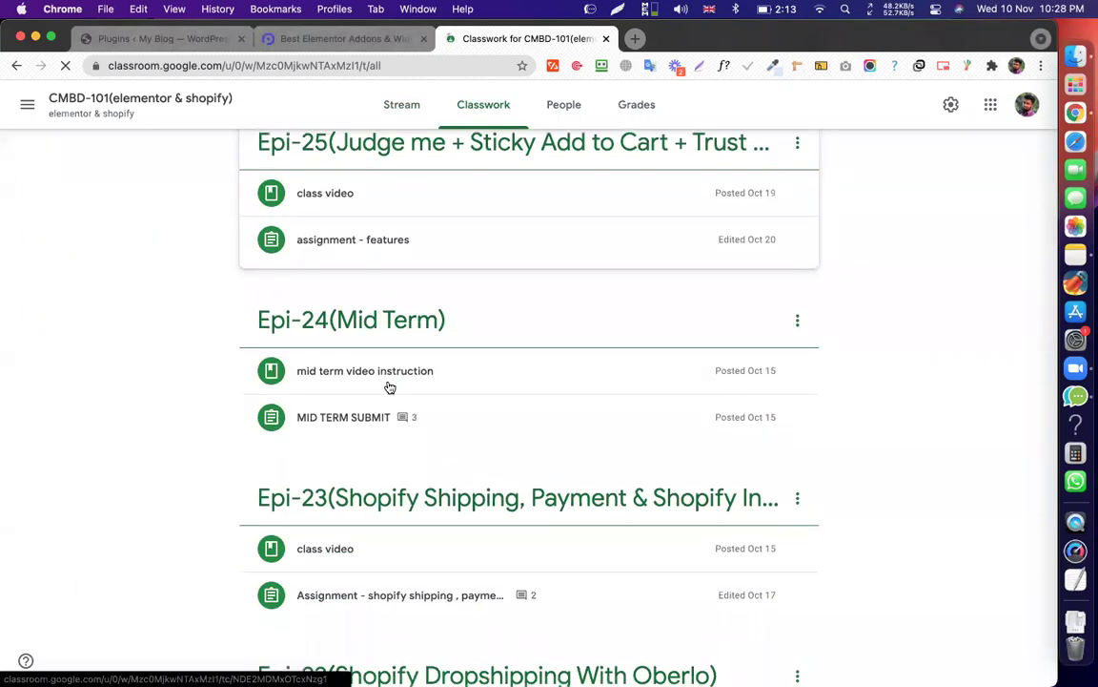
pyautogui.scroll(-10, 461, 343)
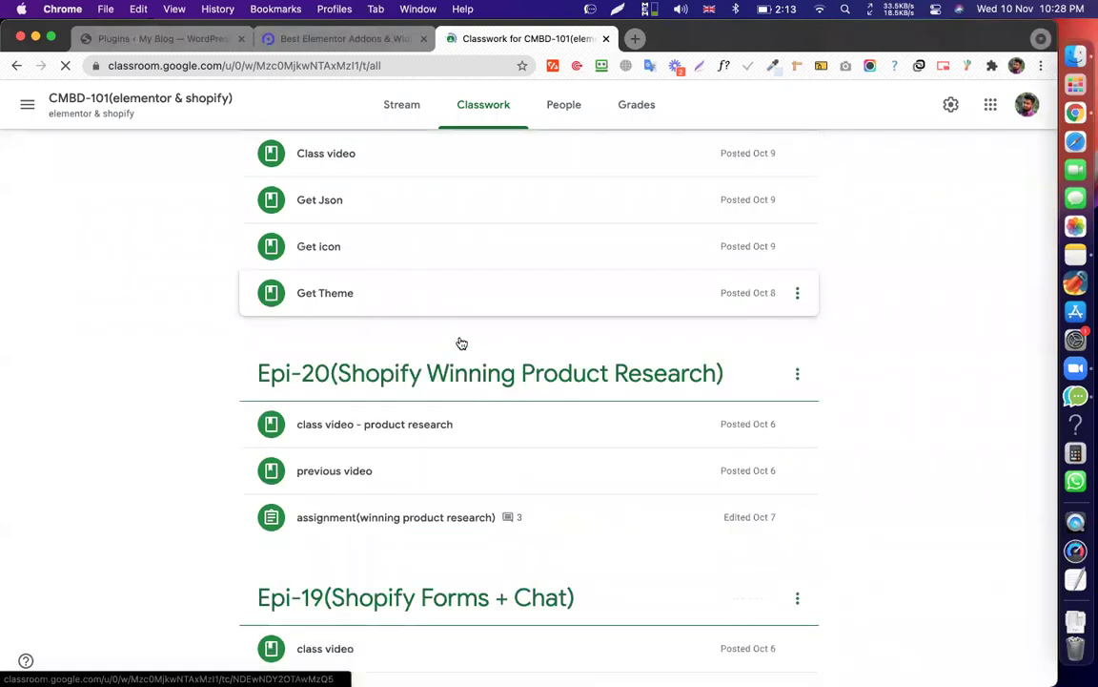
pyautogui.scroll(-3, 462, 344)
pyautogui.scroll(-4, 462, 344)
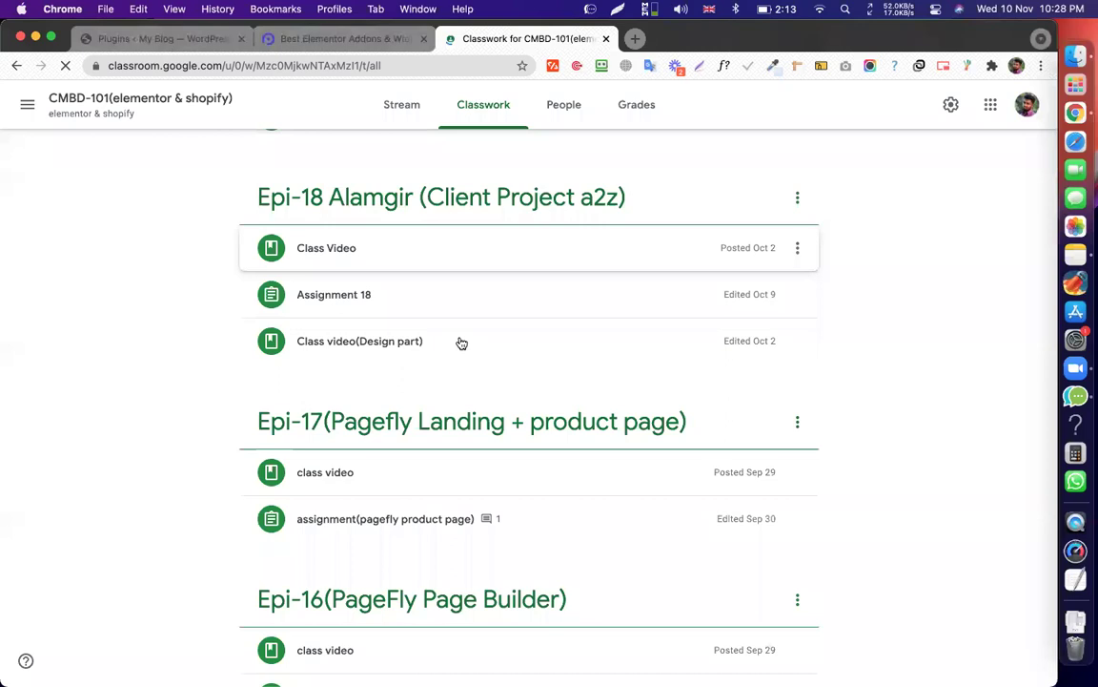
# Find 'power' on the Classwork page to locate Get Powerpack under Epi-13, then return to the search tab.
pyautogui.press('super+f')
pyautogui.write('power')
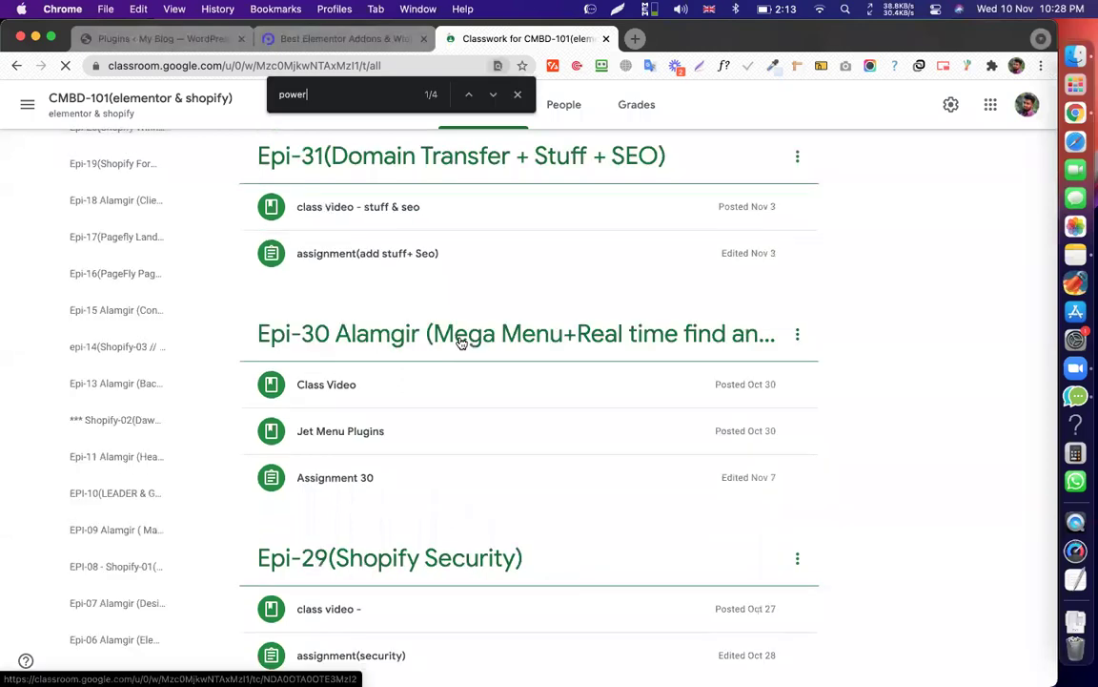
pyautogui.press('Return')
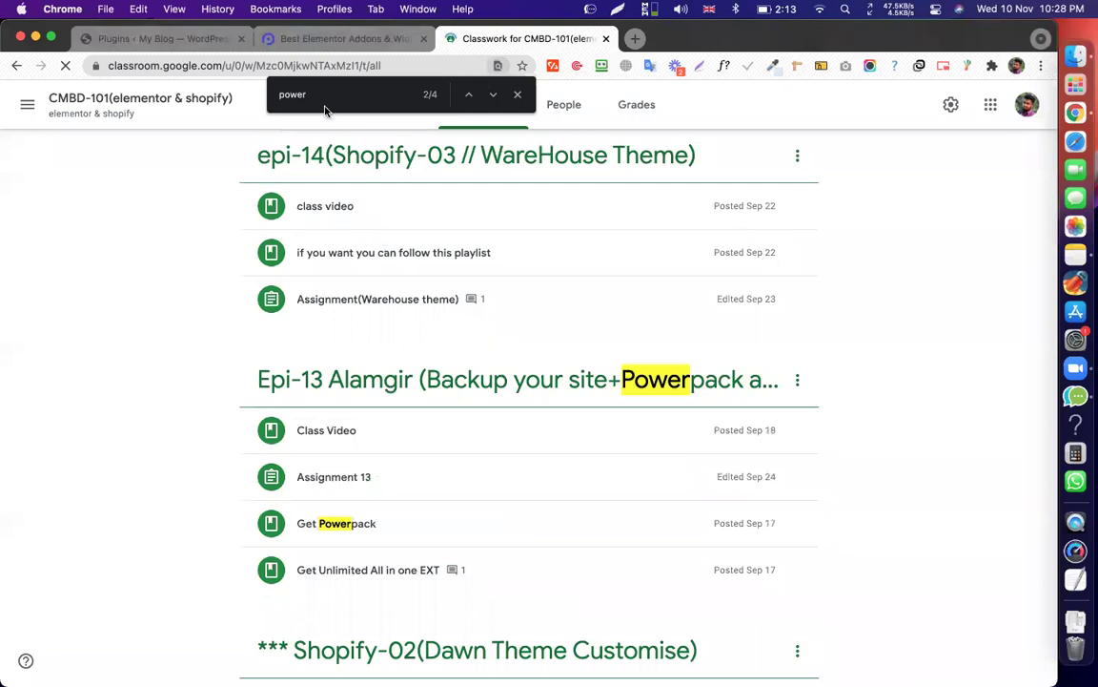
pyautogui.press('super+f')
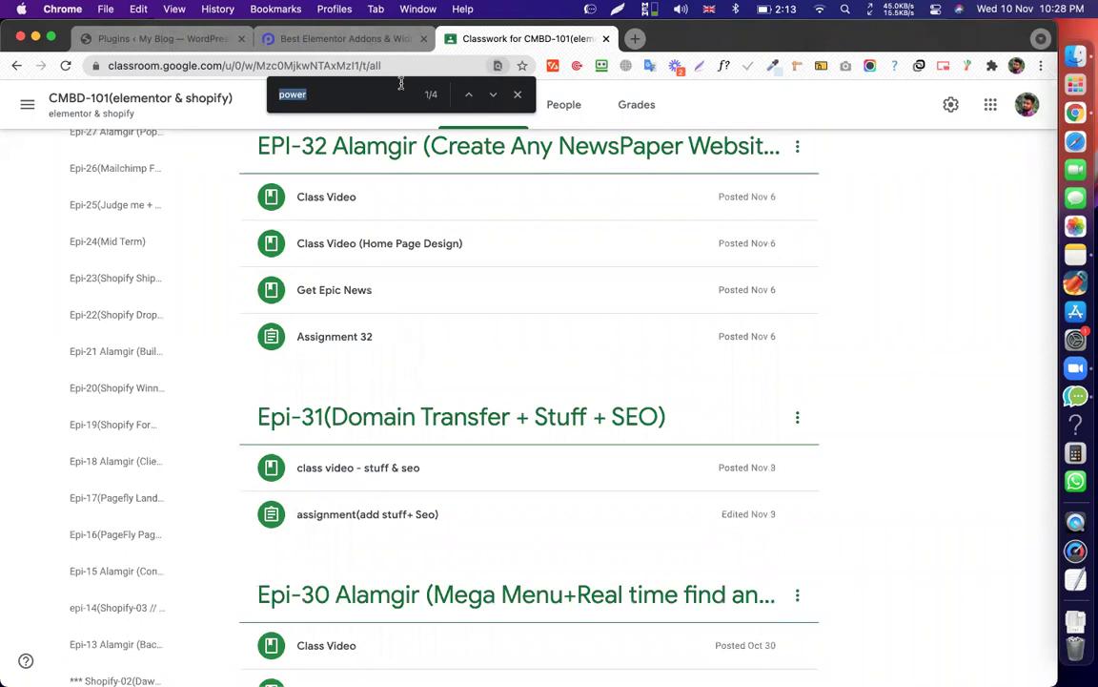
pyautogui.write('u')
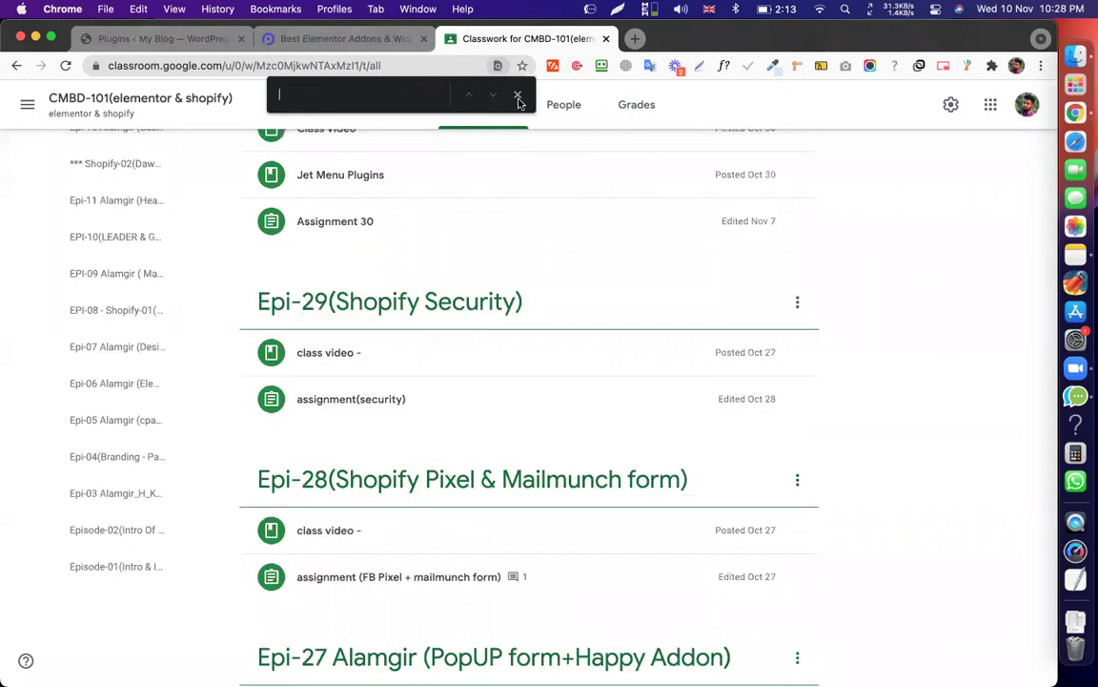
pyautogui.press('Escape')
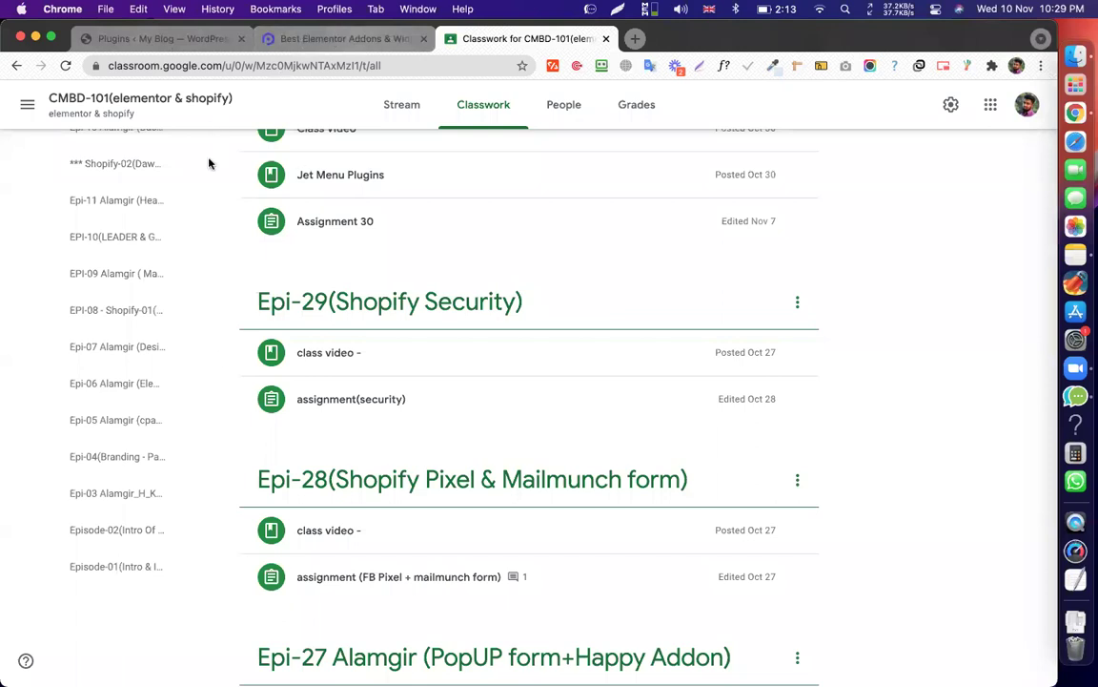
pyautogui.hotkey('ctrl', 'shift', 'Tab')
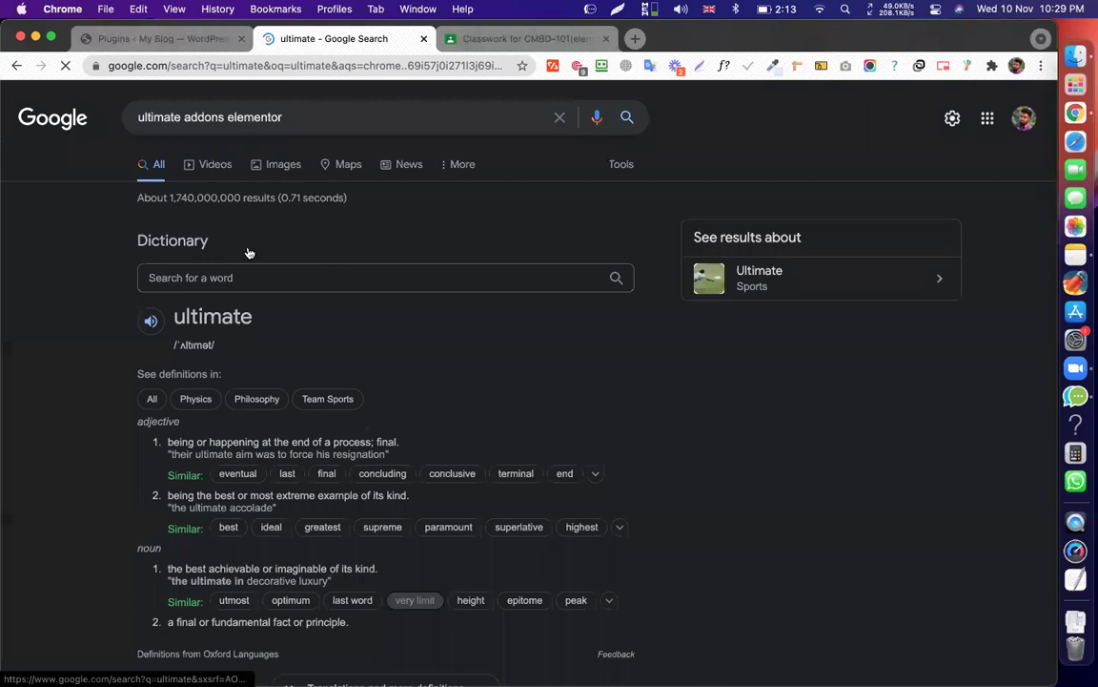
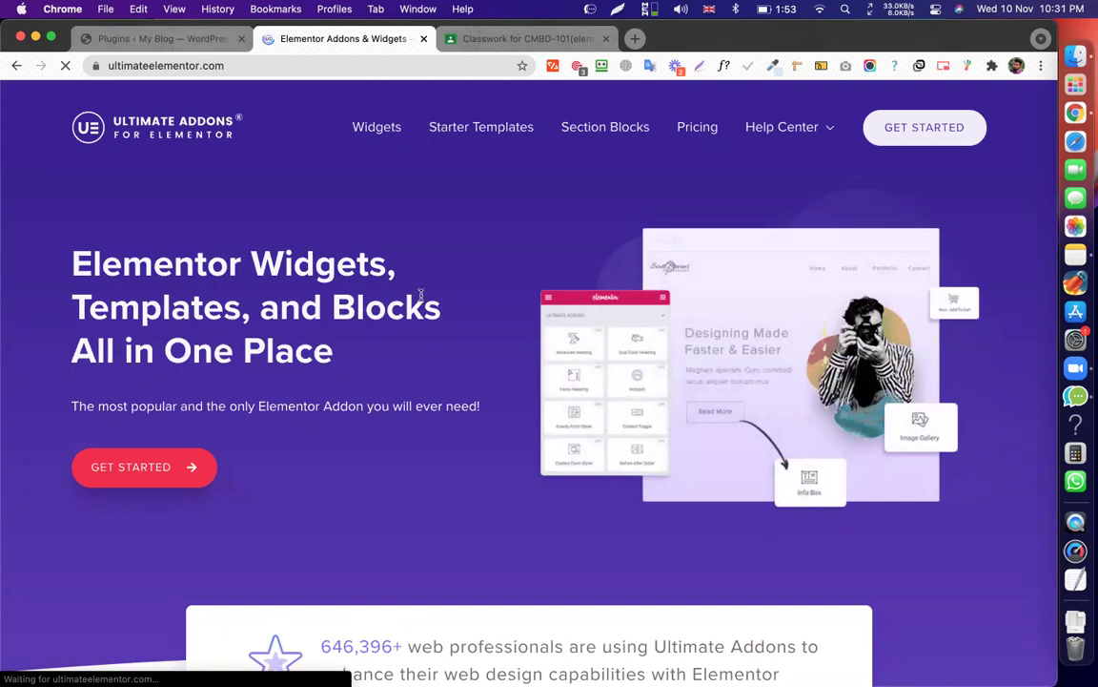
# Return to the My Blog Plugins page and reconnect Wi-Fi to the other network.
pyautogui.click(200, 40)
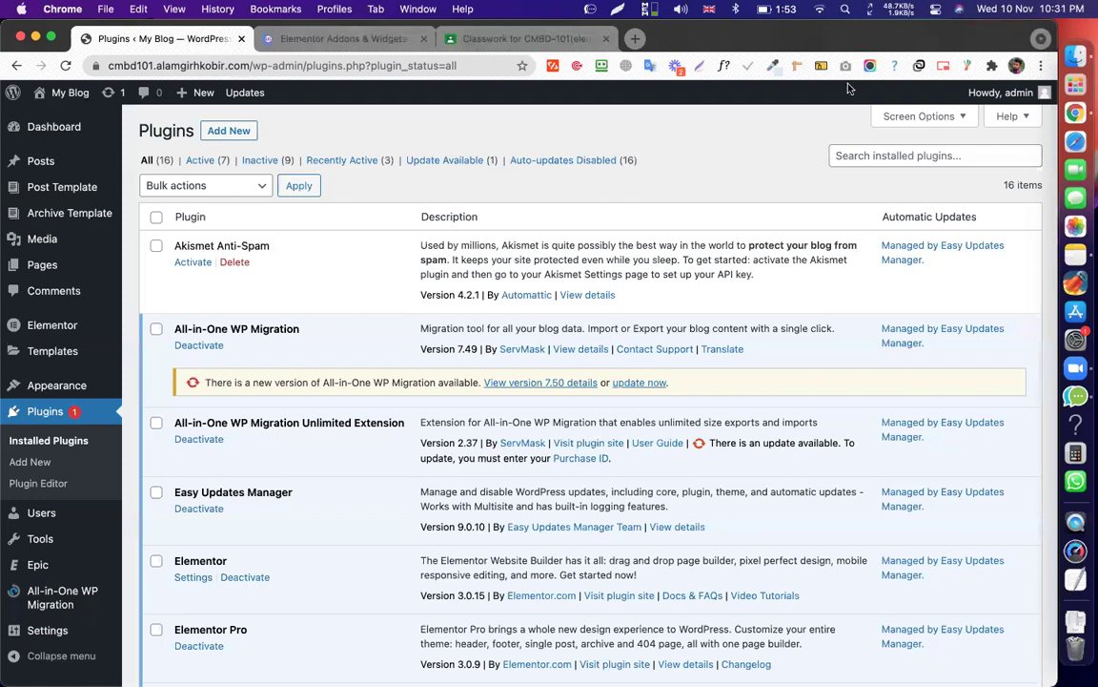
pyautogui.click(819, 8)
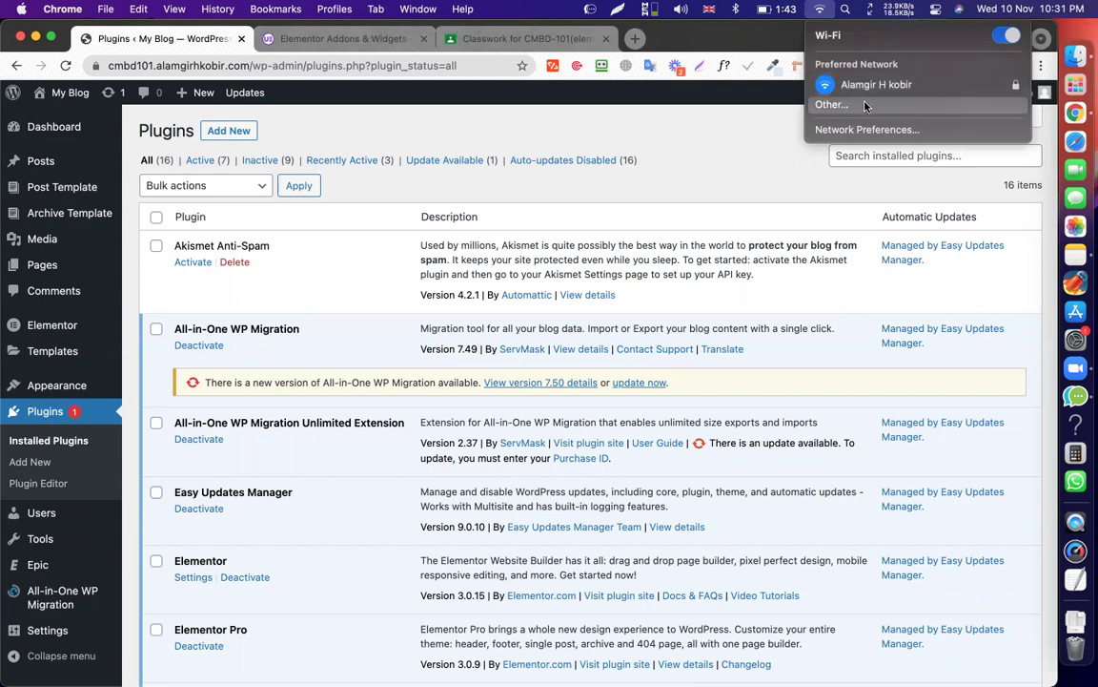
pyautogui.click(865, 108)
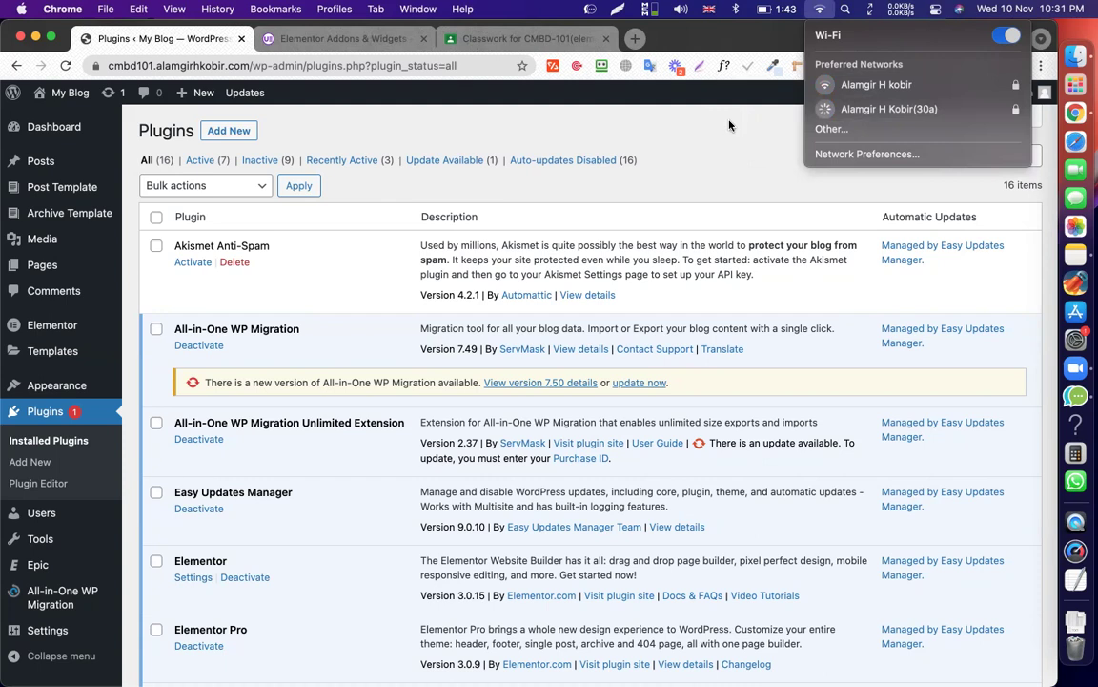
pyautogui.click(729, 125)
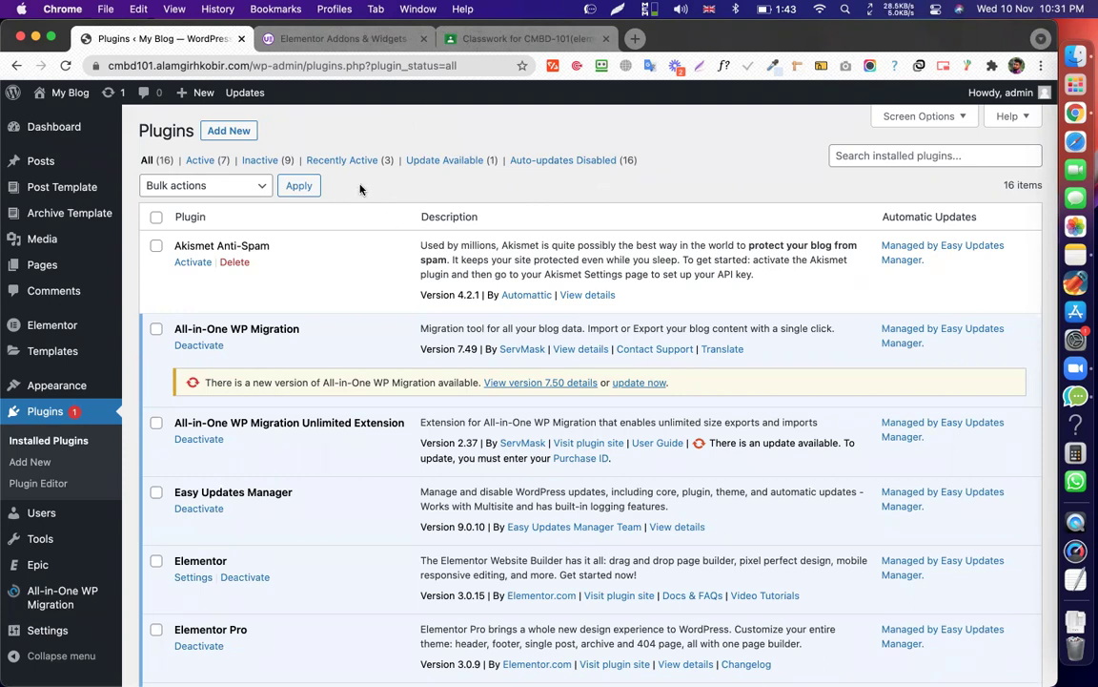
# Load the cmbd108 site's wp-admin in a new tab and start its robot check.
pyautogui.rightClick(224, 42)
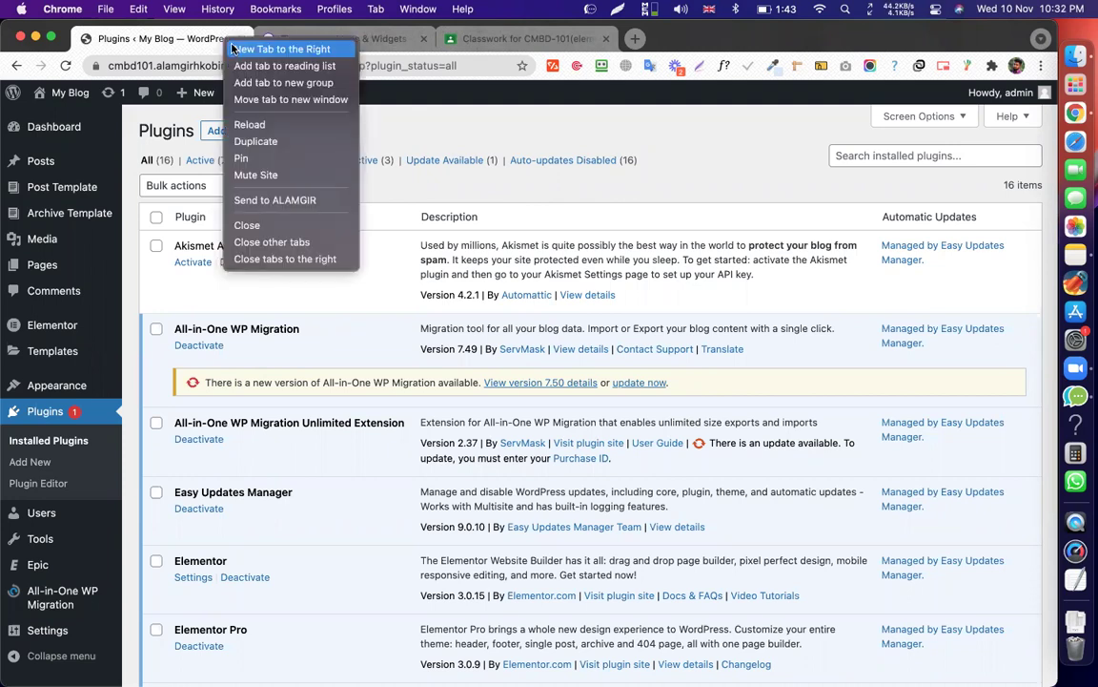
pyautogui.click(233, 45)
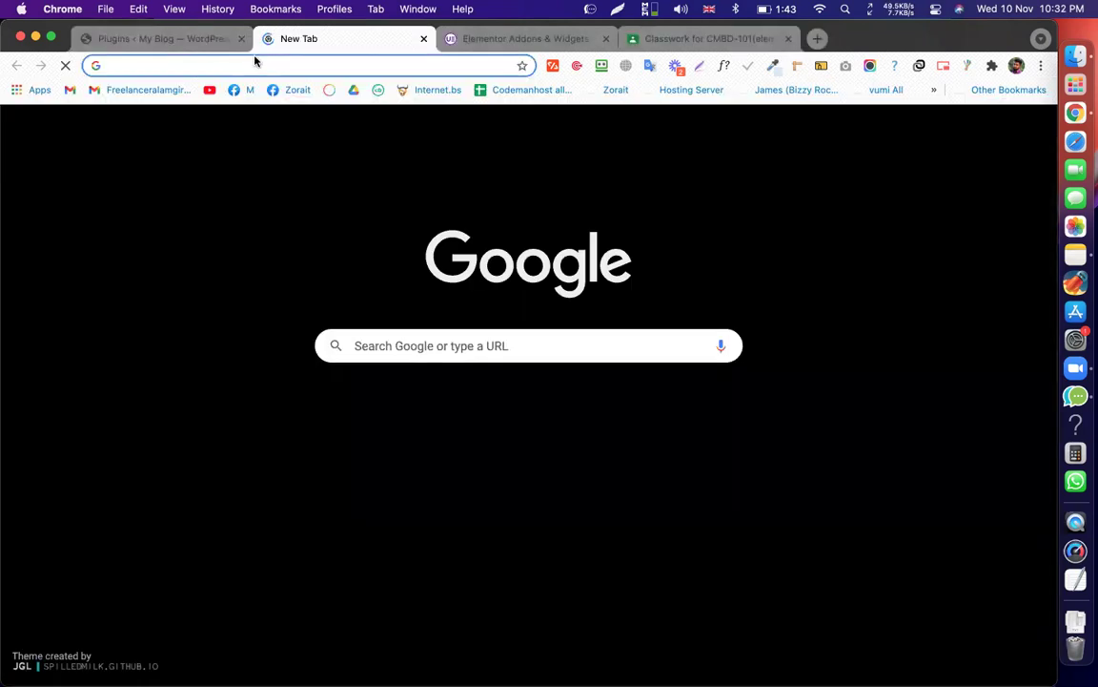
pyautogui.write('cm')
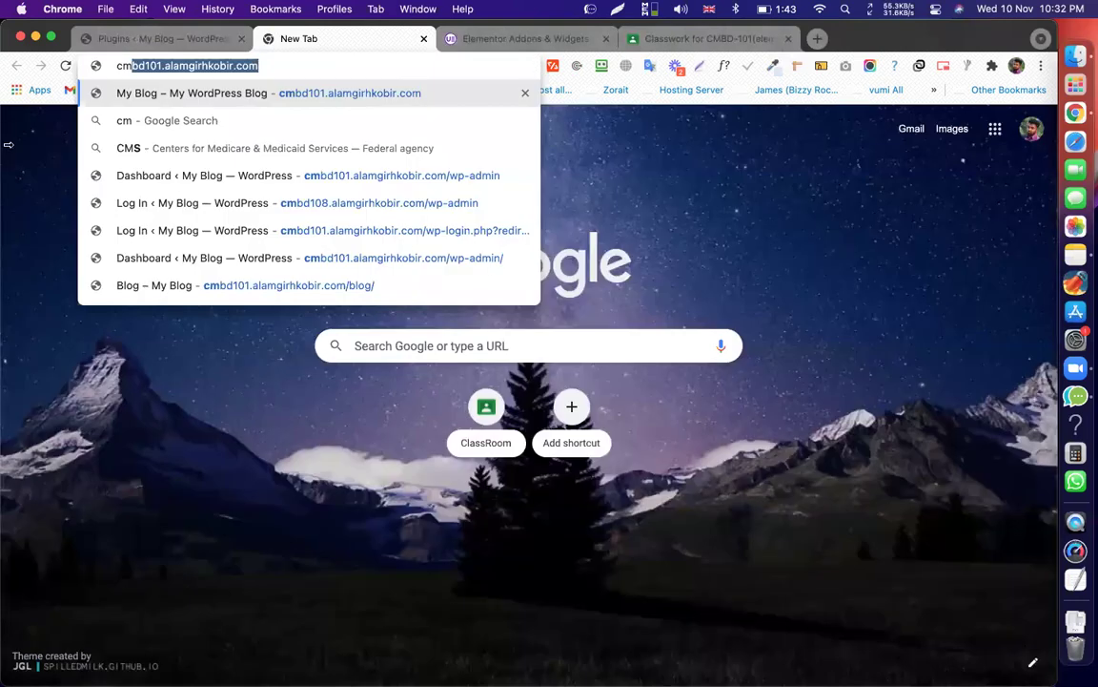
pyautogui.write('bd108')
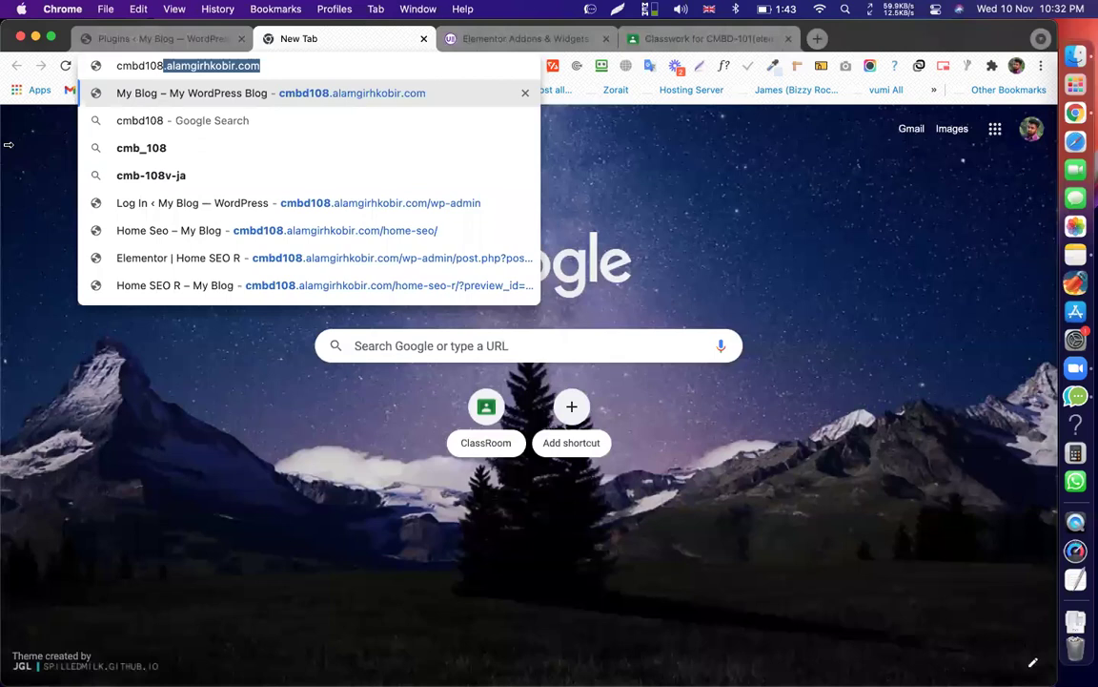
pyautogui.press('Down')
pyautogui.press('Down')
pyautogui.press('Down')
pyautogui.press('Down')
pyautogui.press('Return')
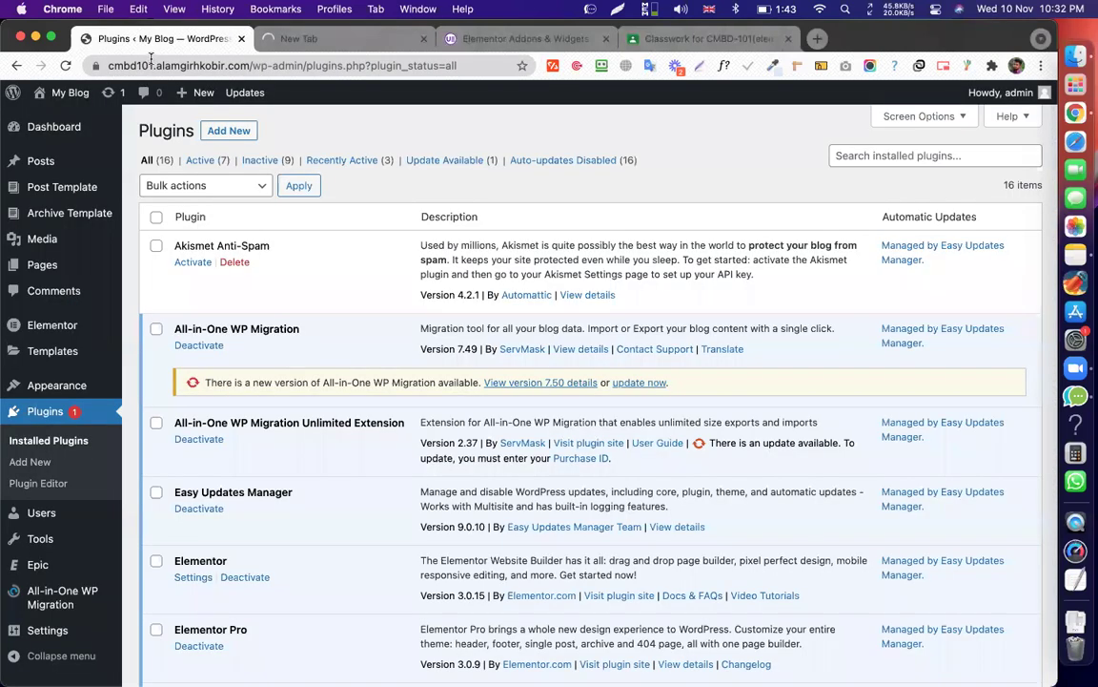
pyautogui.click(132, 44)
pyautogui.click(256, 44)
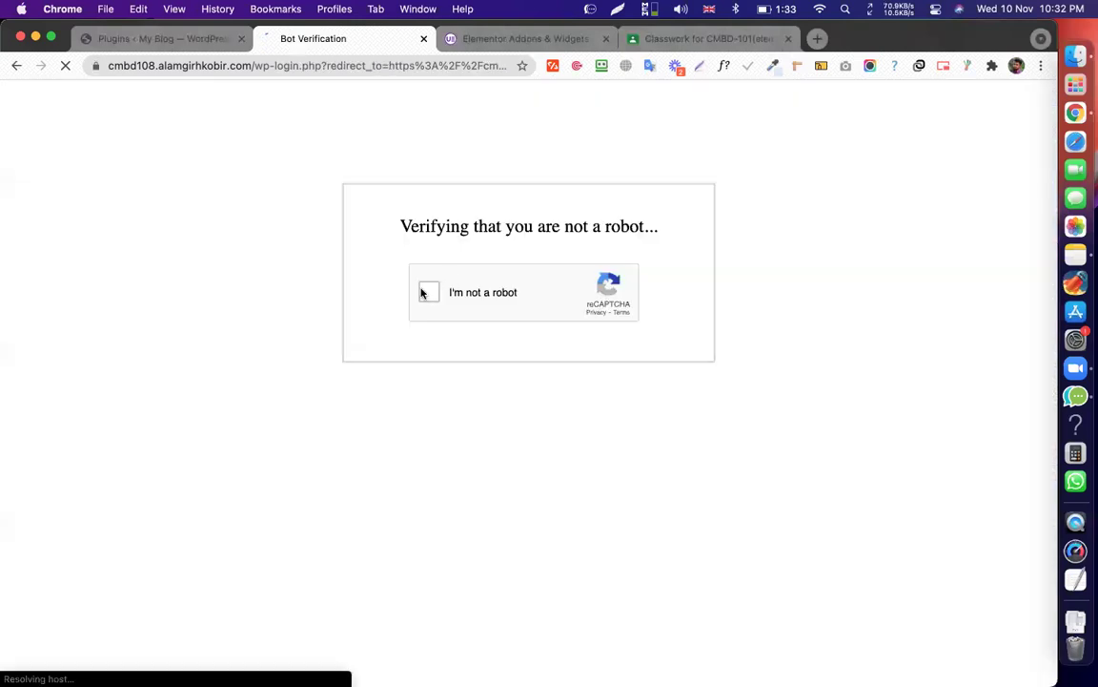
pyautogui.click(428, 292)
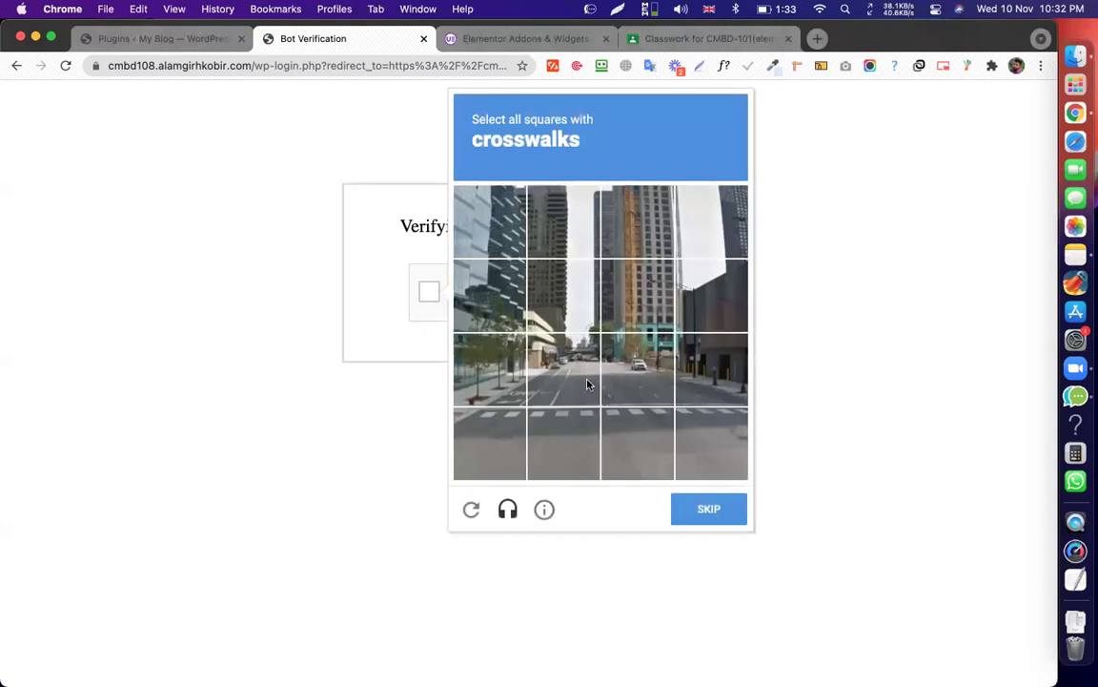
# Select all eight crosswalk tiles in the reCAPTCHA challenge and verify.
pyautogui.click(563, 372)
pyautogui.click(480, 433)
pyautogui.click(563, 441)
pyautogui.click(488, 370)
pyautogui.click(637, 369)
pyautogui.click(643, 431)
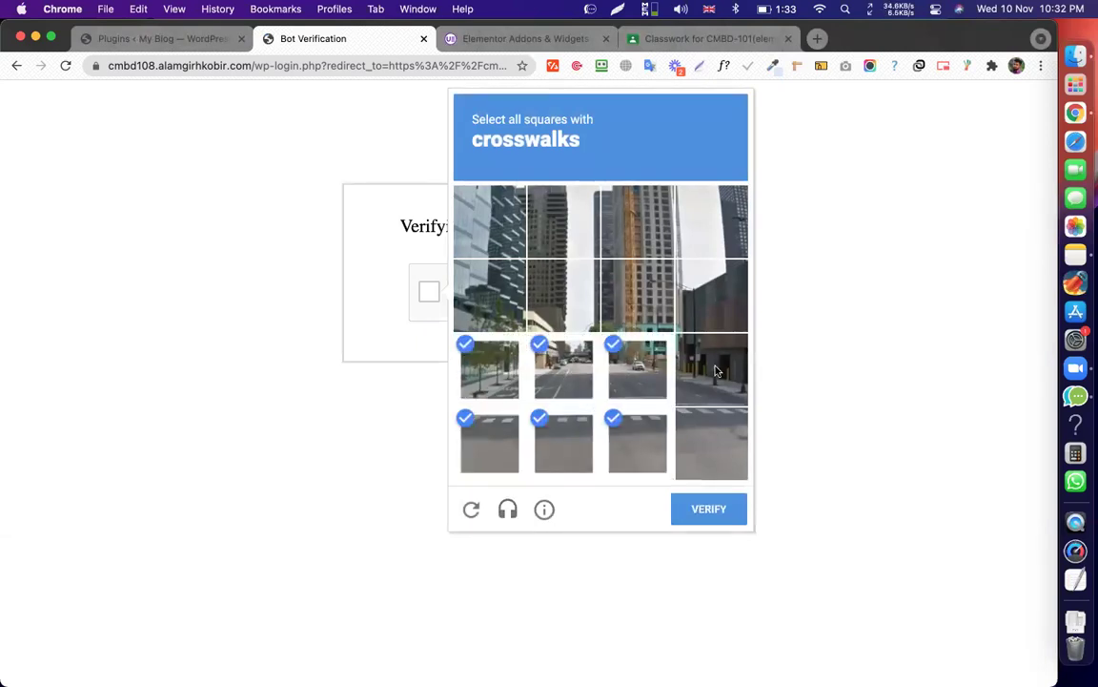
pyautogui.click(712, 370)
pyautogui.click(715, 434)
pyautogui.click(717, 513)
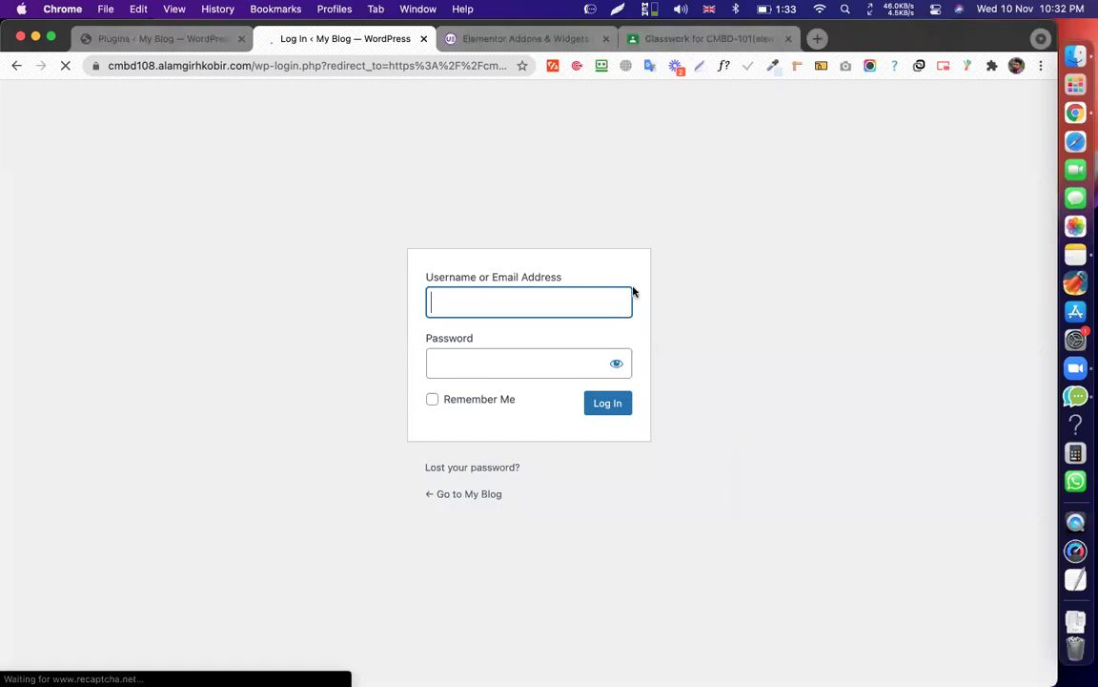
# Log in to cmbd108 with the administrator username and password, then return to the first site.
pyautogui.click(629, 294)
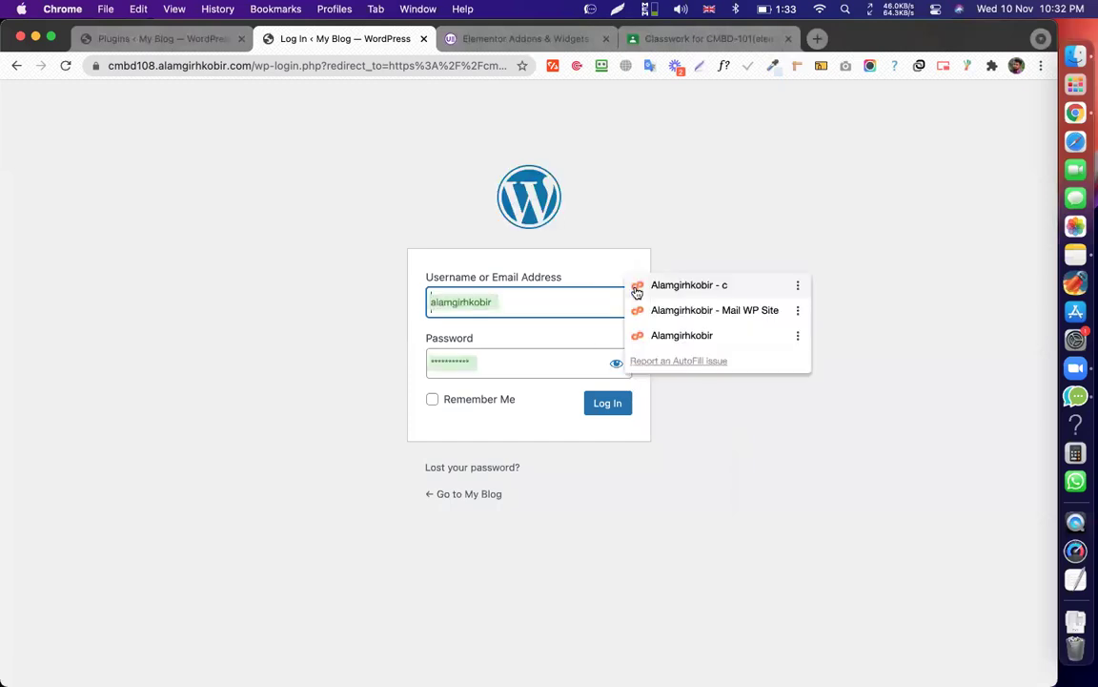
pyautogui.click(540, 305)
pyautogui.write('admin')
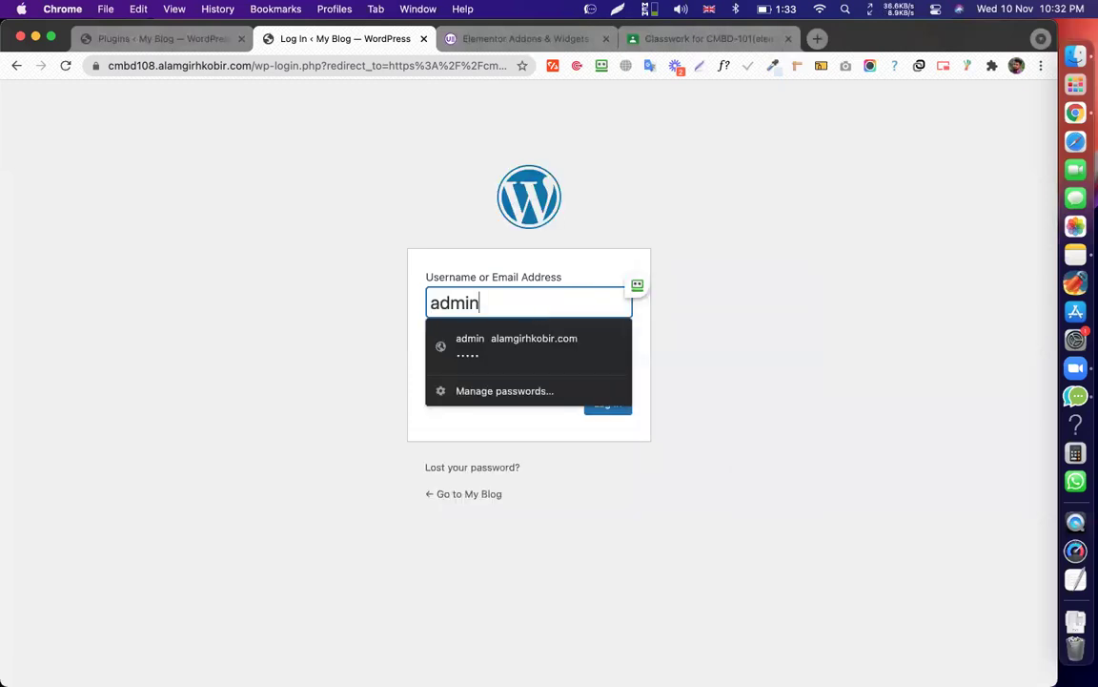
pyautogui.press('Tab')
pyautogui.write('****')
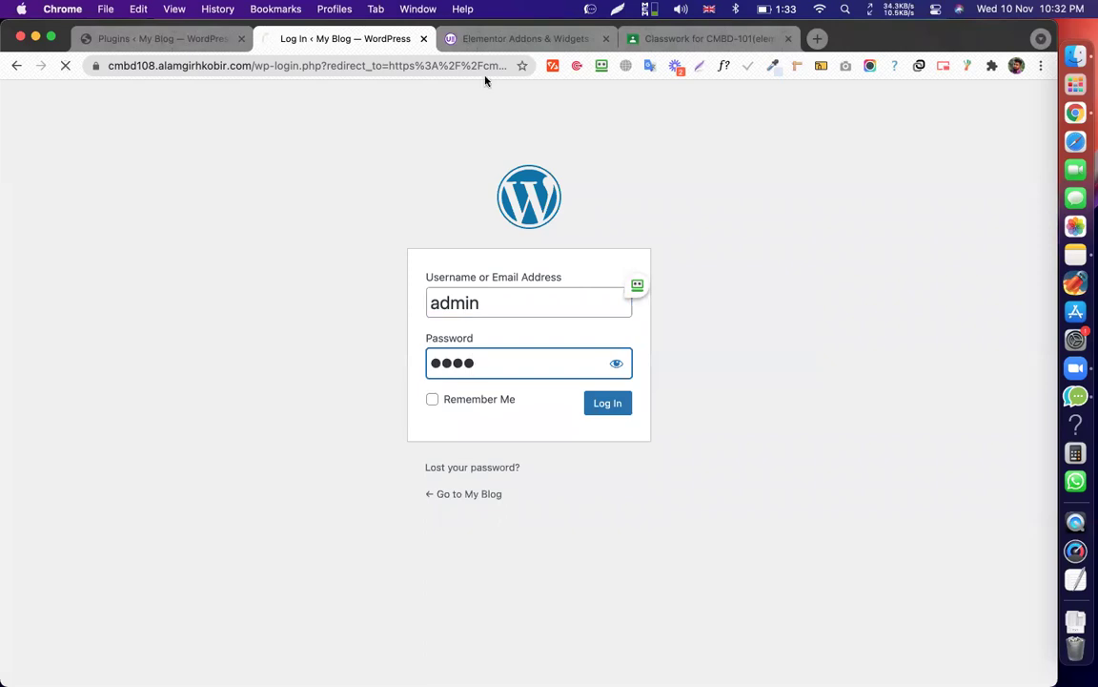
pyautogui.press('Return')
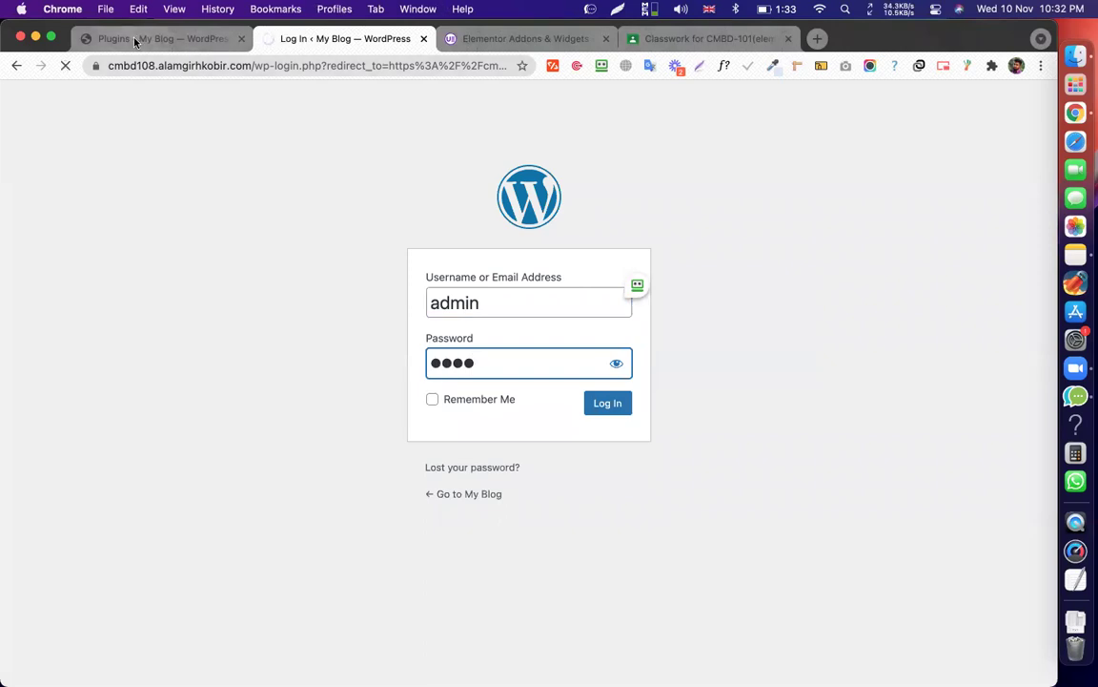
pyautogui.click(120, 34)
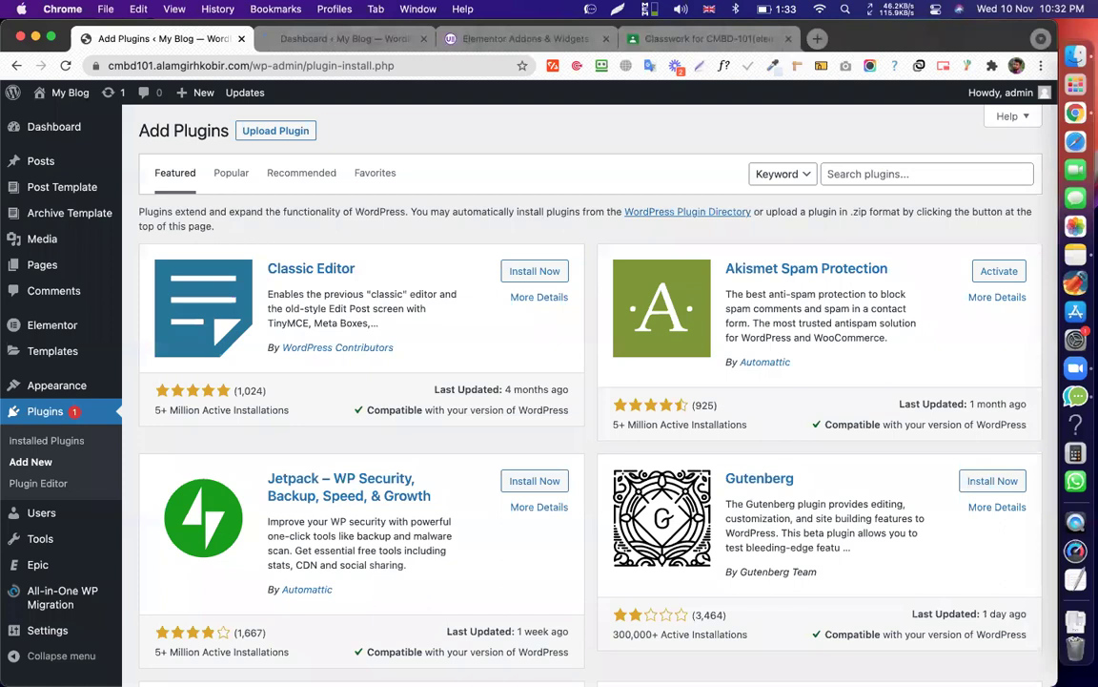
# Search 'mighty addon', then install and activate Mighty Addons for Elementor on the first site.
pyautogui.write('mighty addon')
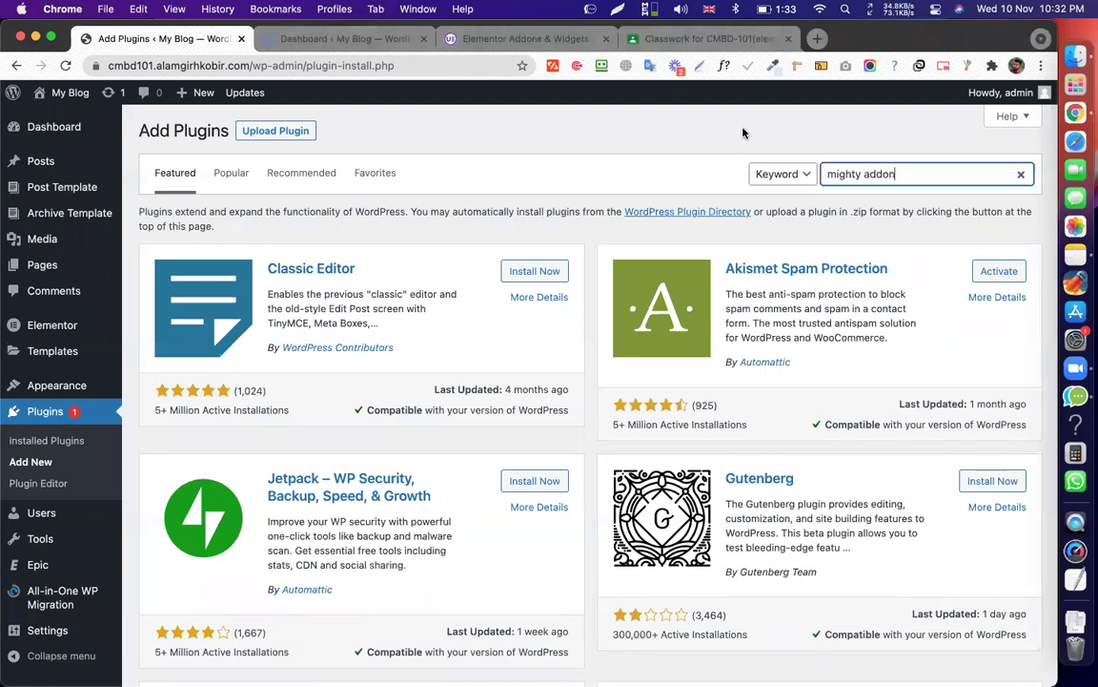
pyautogui.click(320, 39)
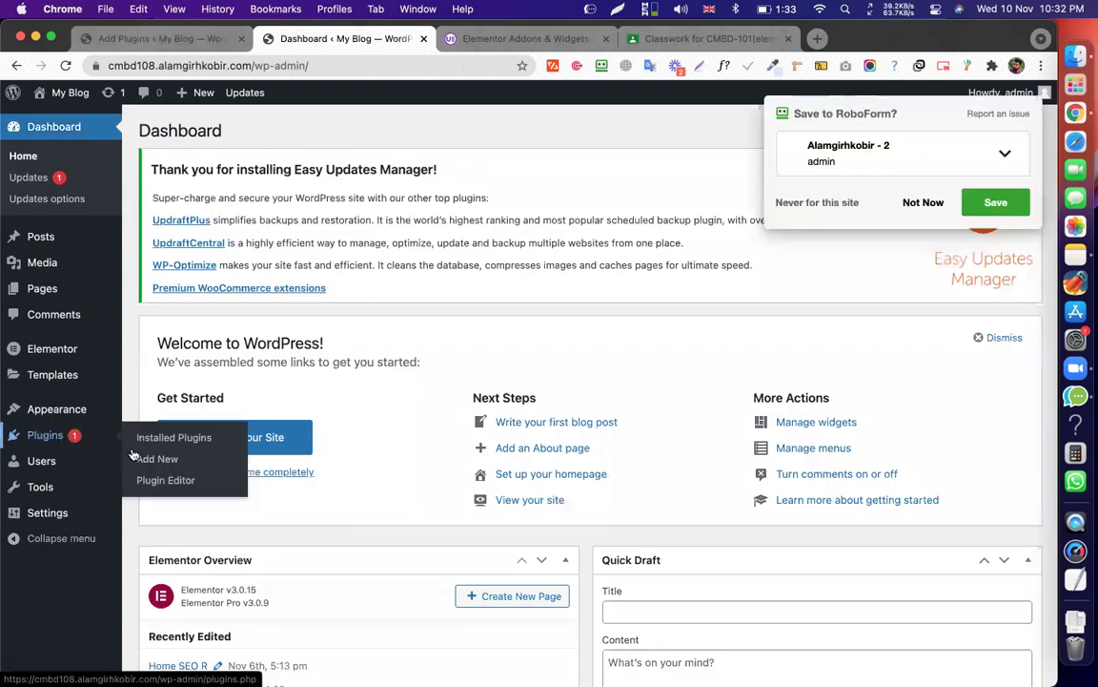
pyautogui.click(130, 38)
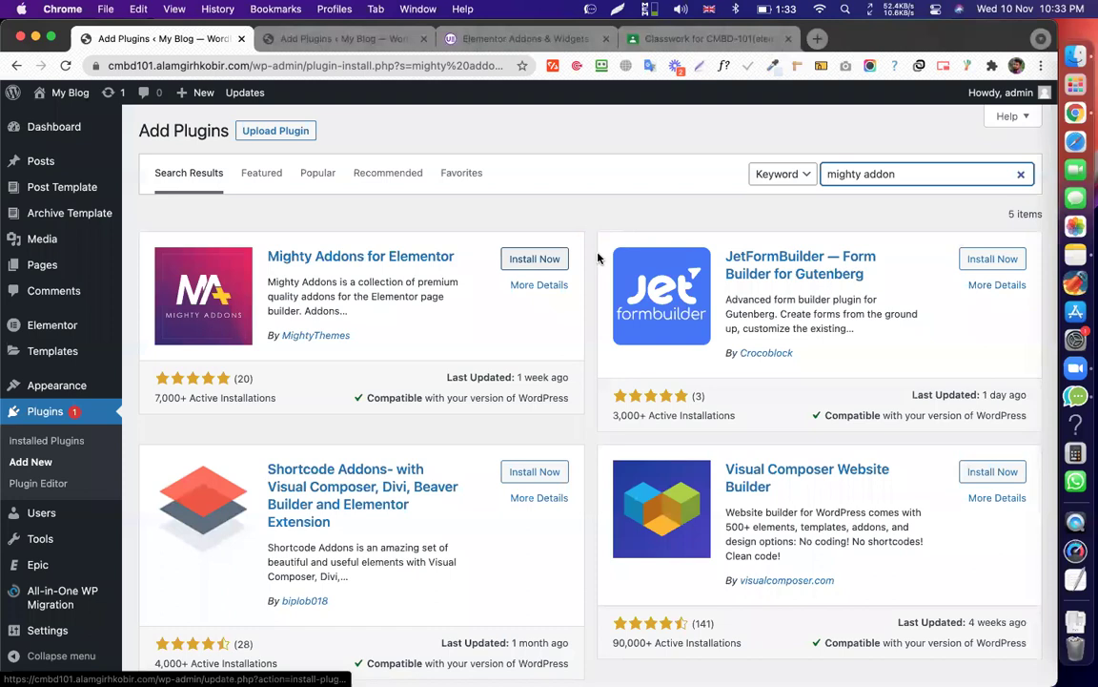
pyautogui.click(534, 258)
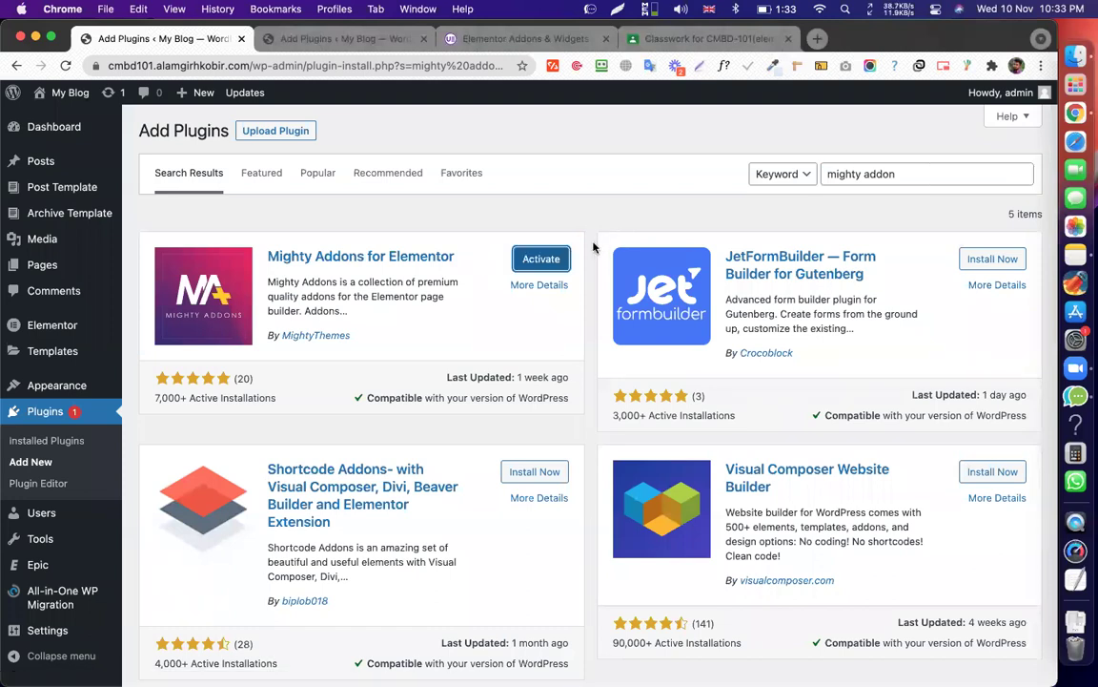
pyautogui.click(550, 262)
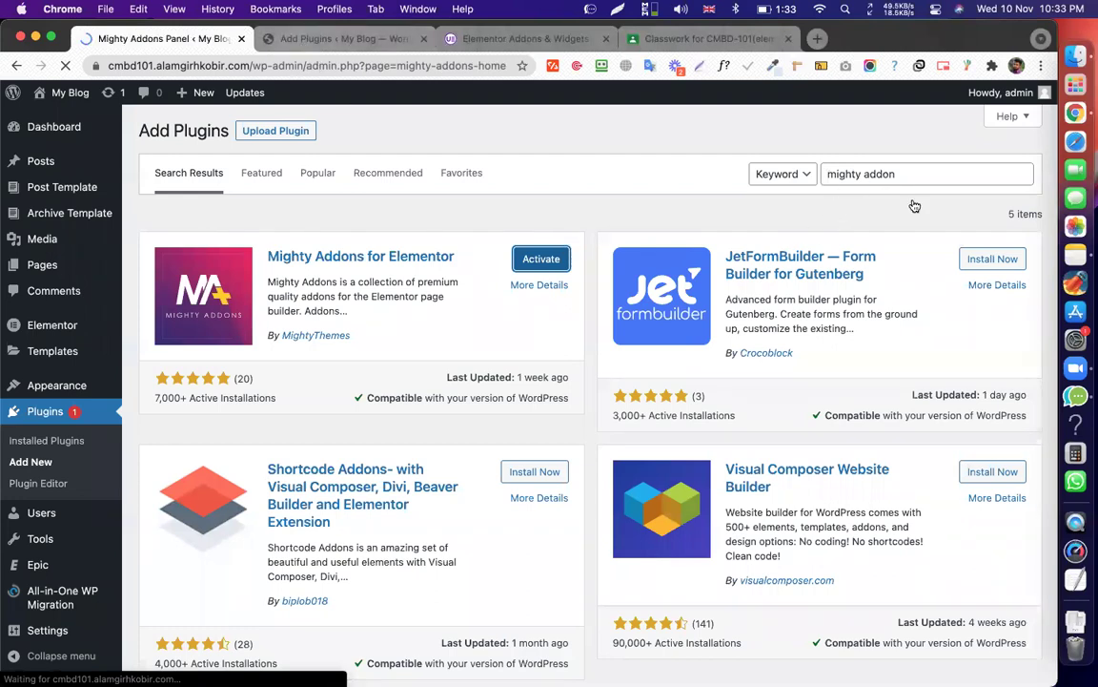
pyautogui.hotkey('ctrl', 'Tab')
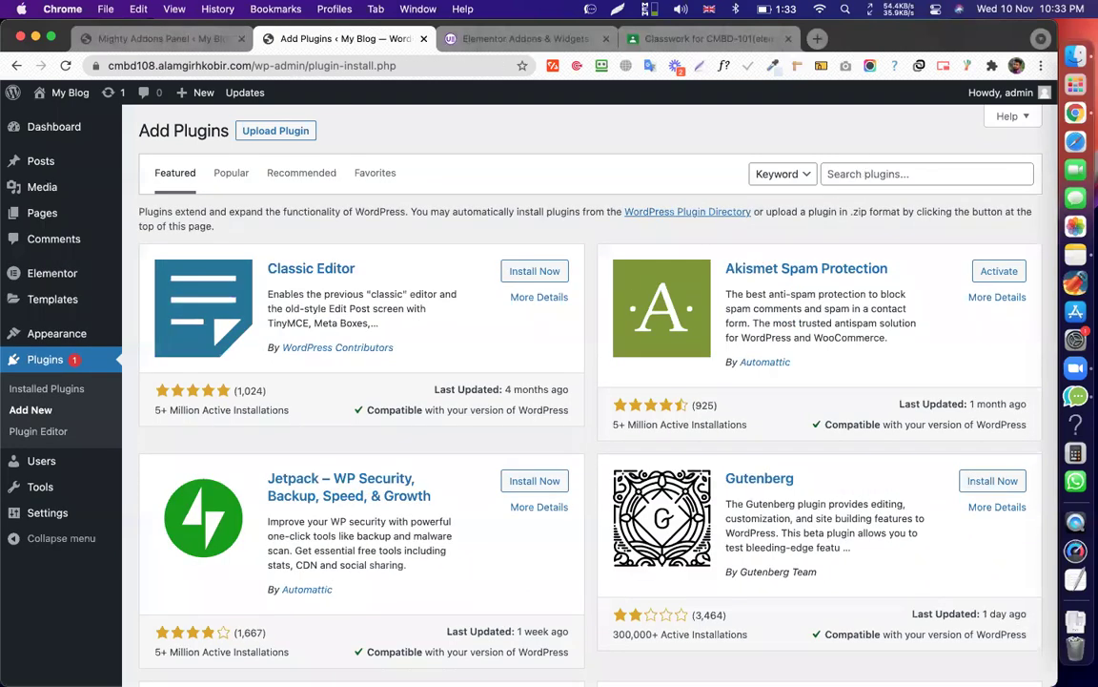
# Search 'mighty' on cmbd108 and install Mighty Addons for Elementor there.
pyautogui.write('mighty')
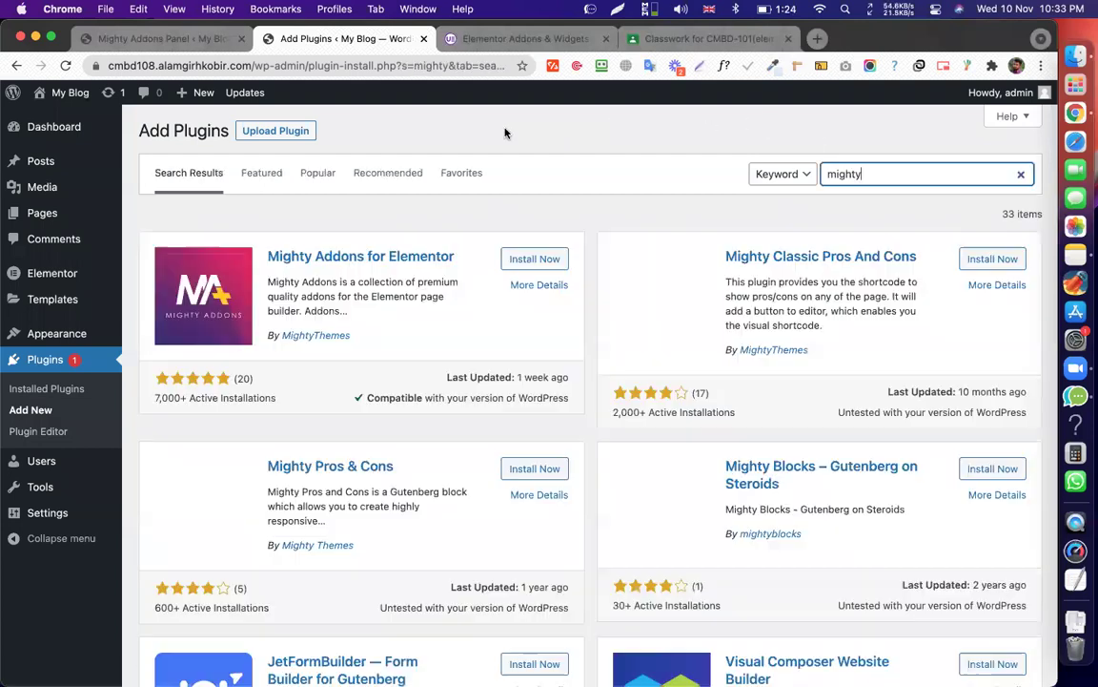
pyautogui.click(536, 260)
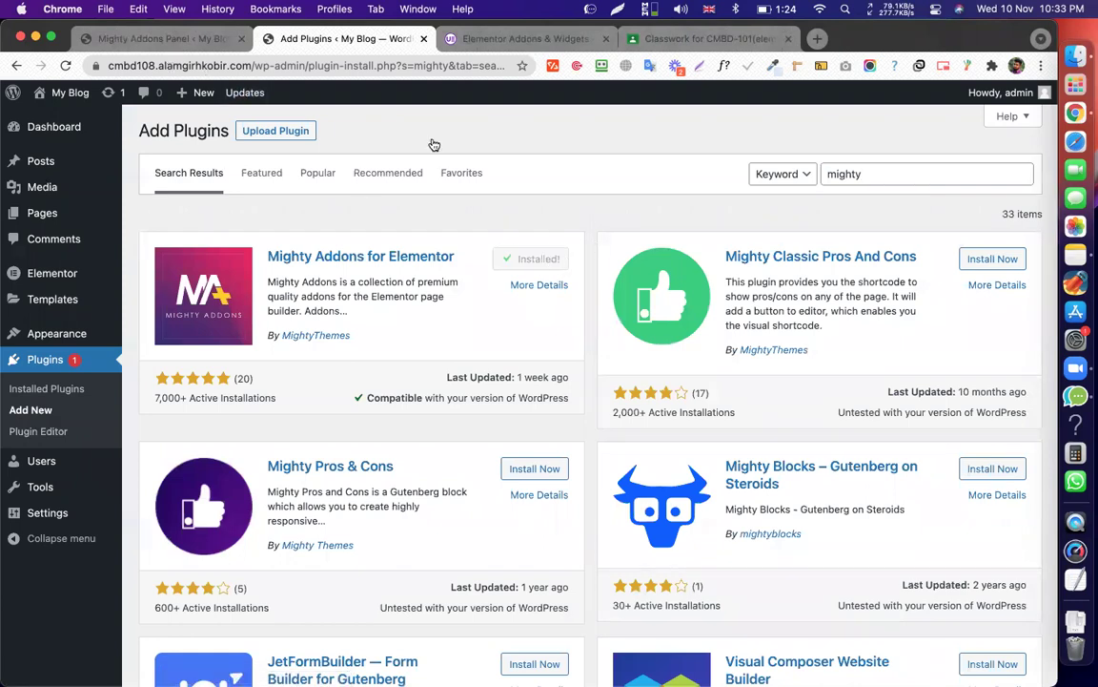
pyautogui.click(181, 39)
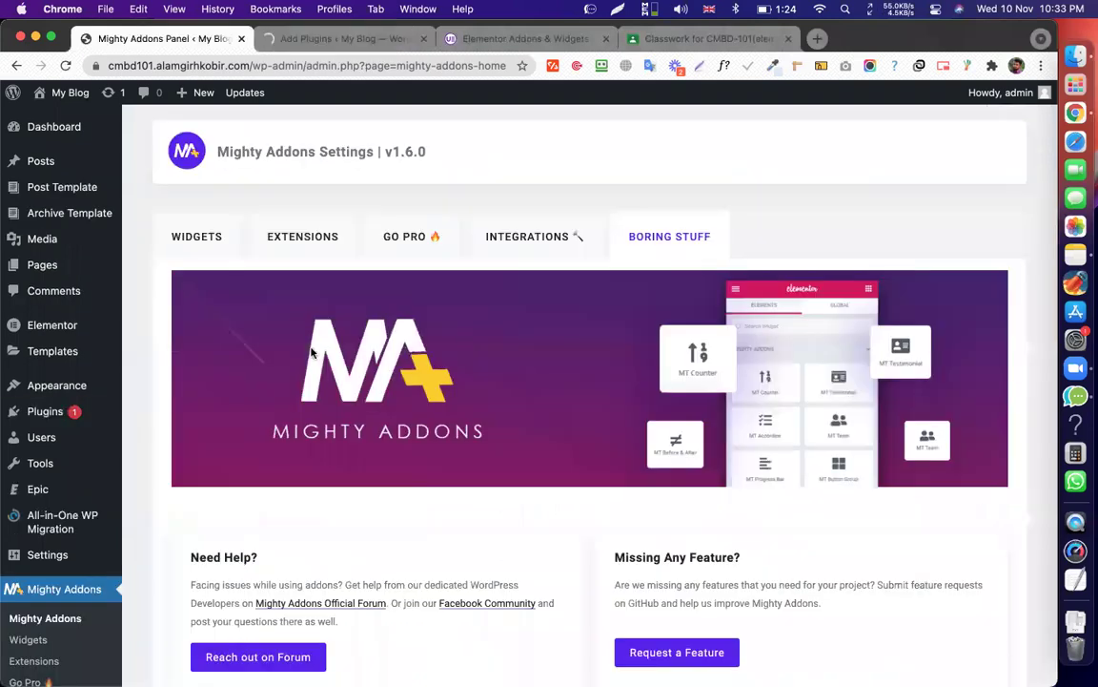
# Reload the first site's Mighty Addons settings page and bring its tab back into focus.
pyautogui.moveTo(21, 262)
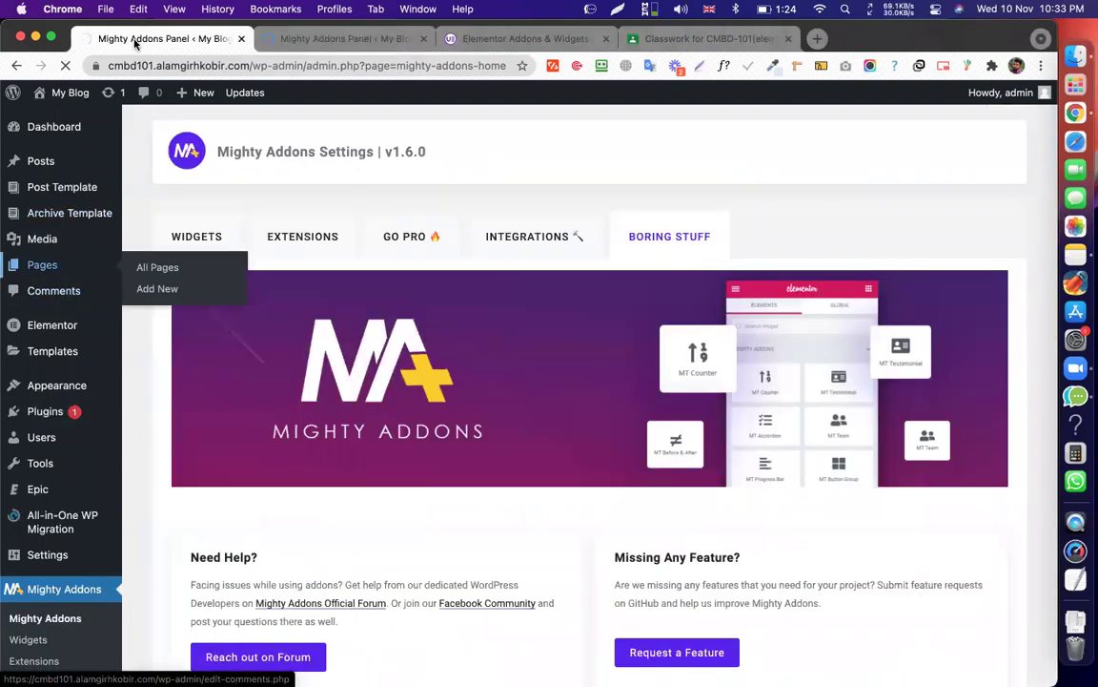
pyautogui.press('super+r')
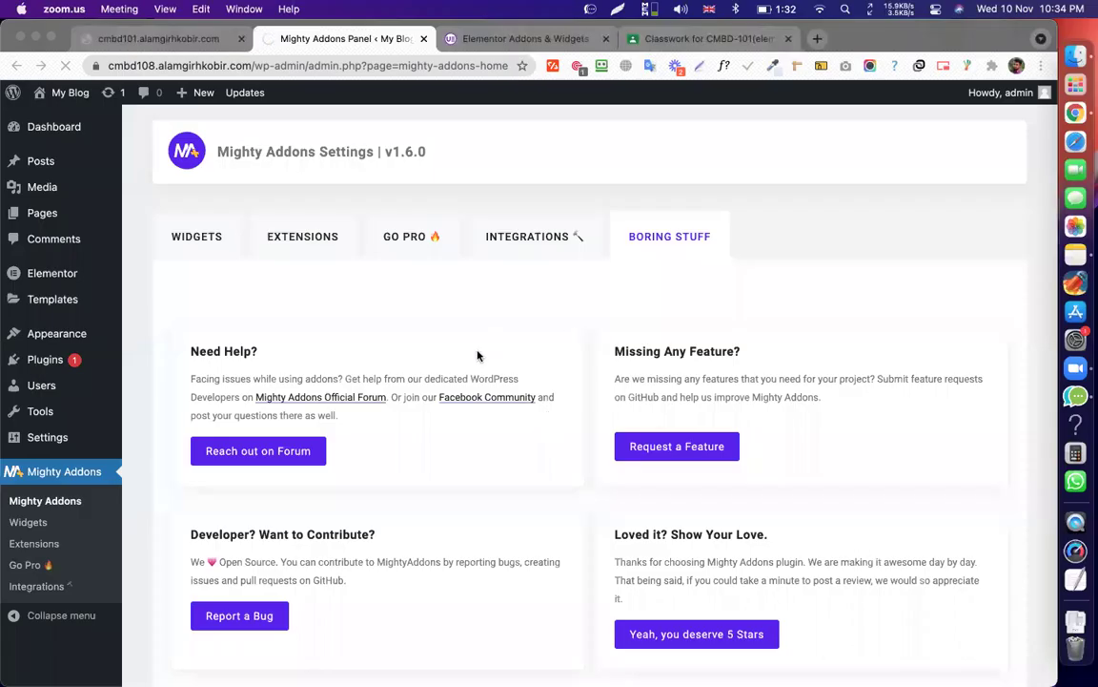
pyautogui.click(301, 38)
pyautogui.click(186, 38)
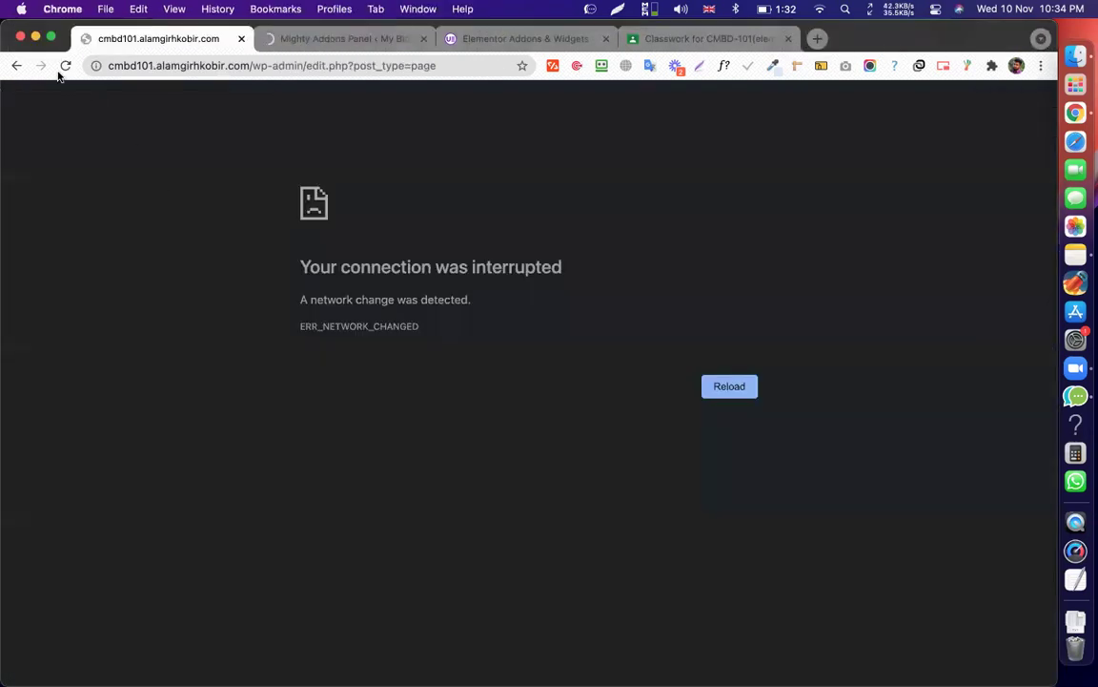
# Check both sites' Pages lists and launch Elementor on the griffinalgorithm page.
pyautogui.click(304, 42)
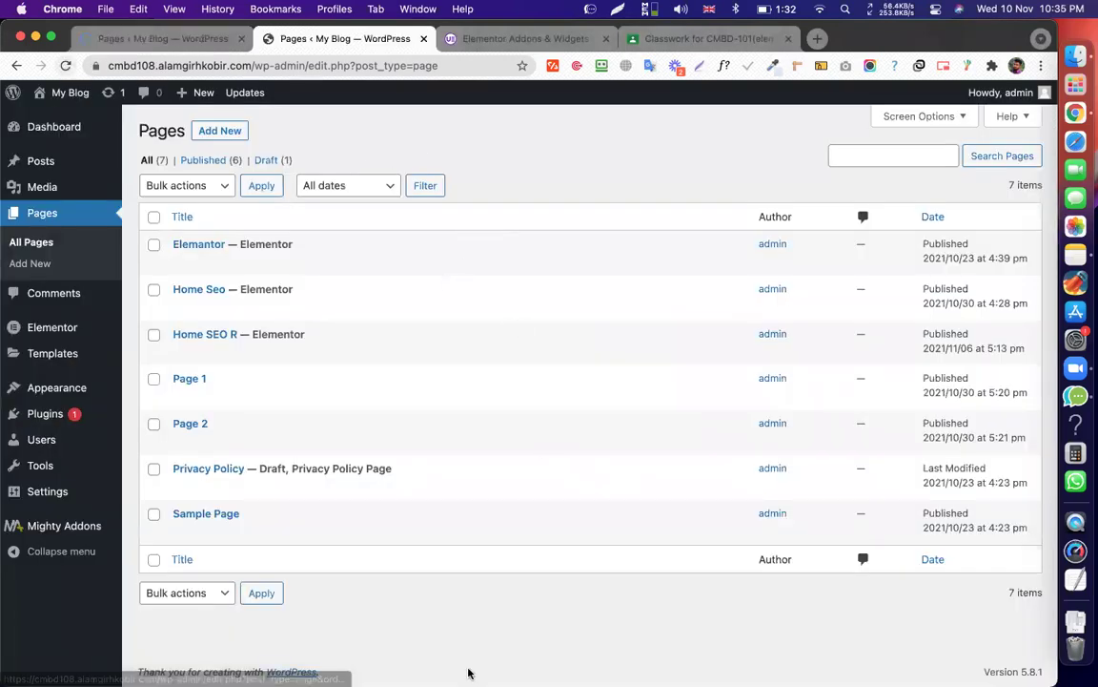
pyautogui.click(151, 35)
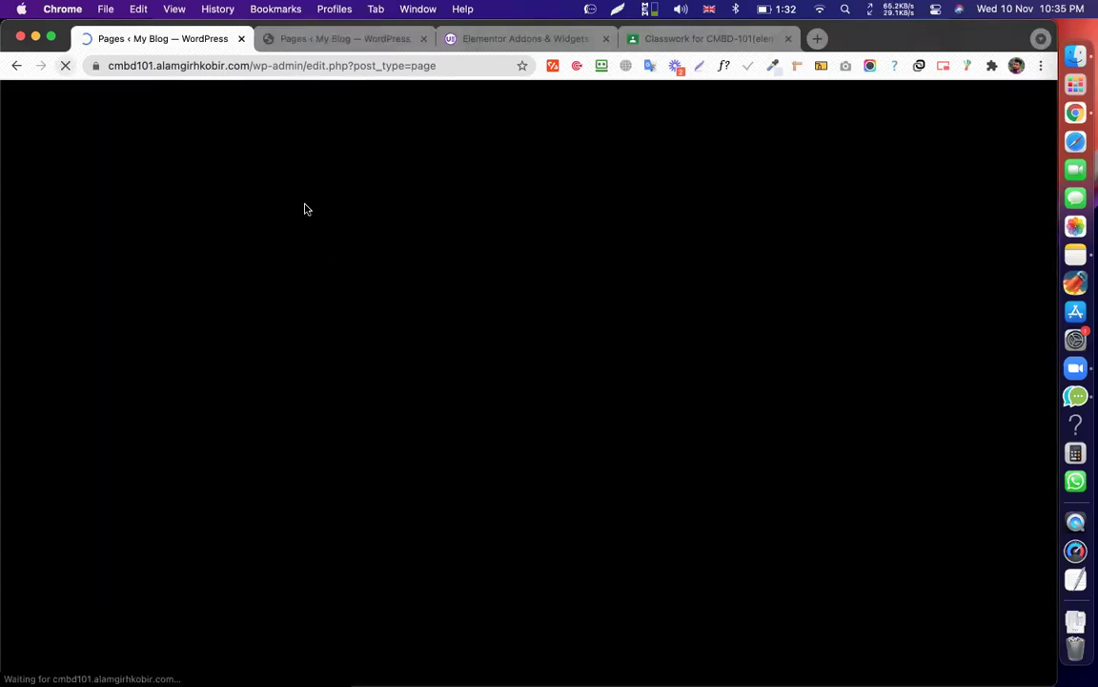
pyautogui.click(296, 39)
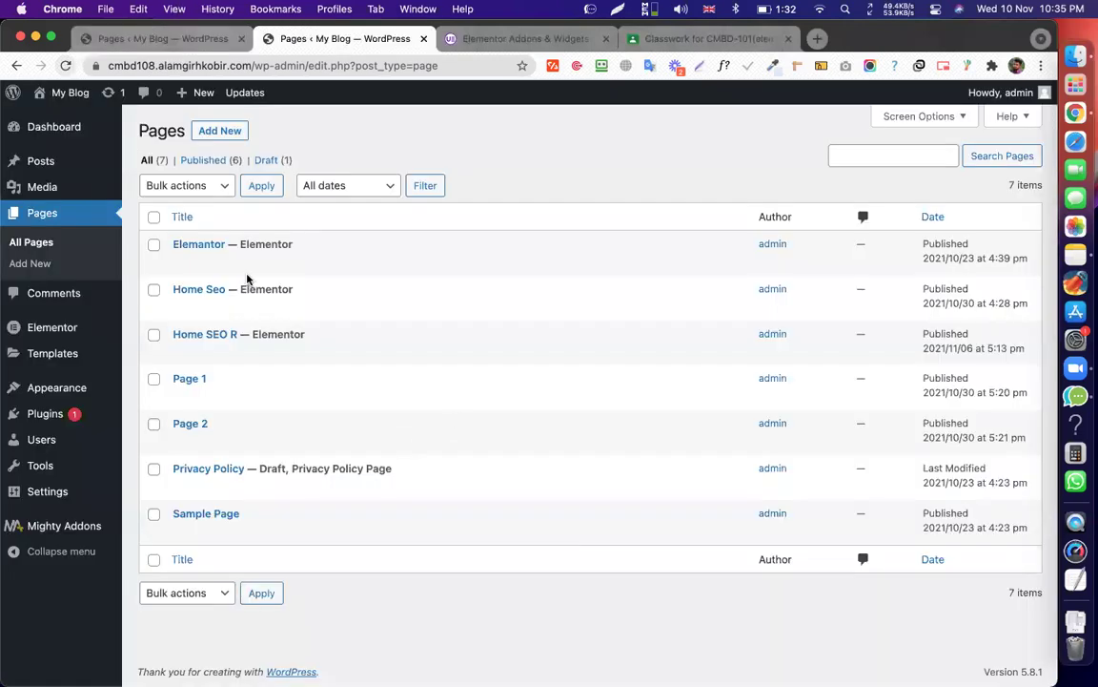
pyautogui.hotkey('ctrl', 'shift', 'Tab')
pyautogui.hotkey('ctrl', 'Tab')
pyautogui.click(178, 33)
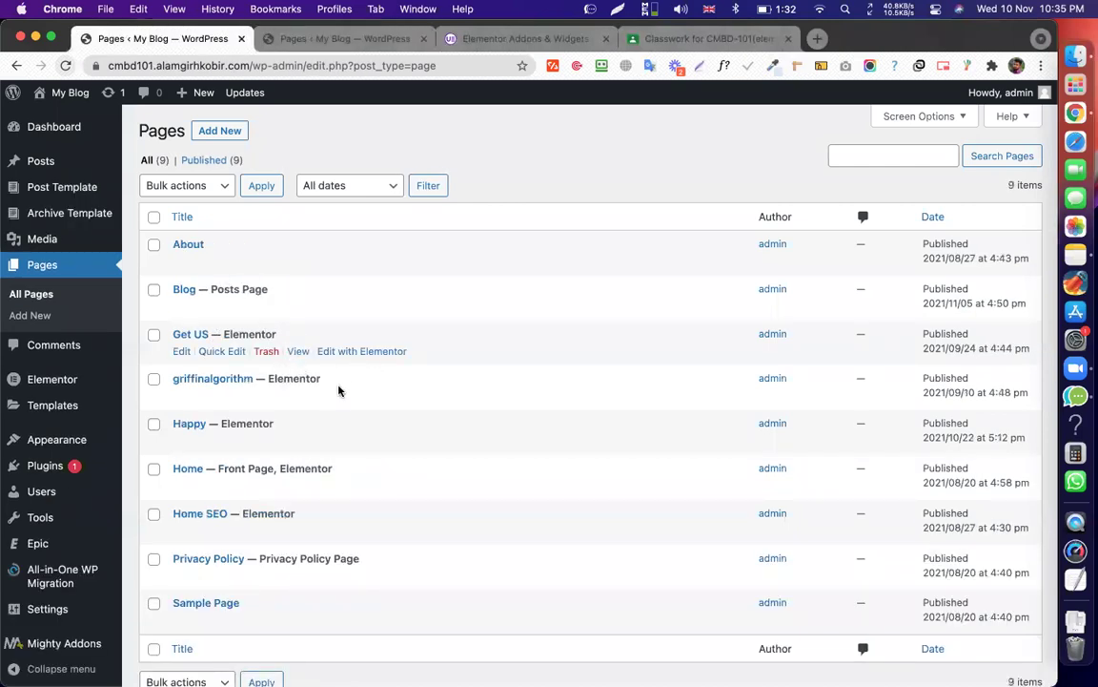
pyautogui.click(368, 396)
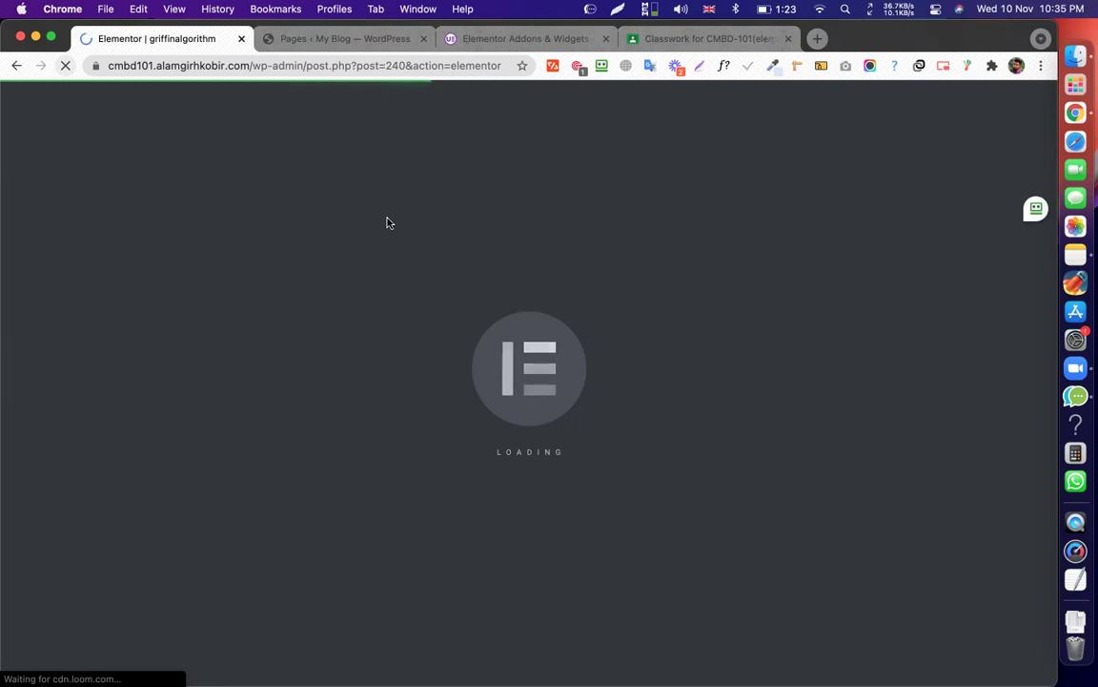
# Open the second site's Elemantor page in Elementor, then return to the griffinalgorithm editor.
pyautogui.click(281, 38)
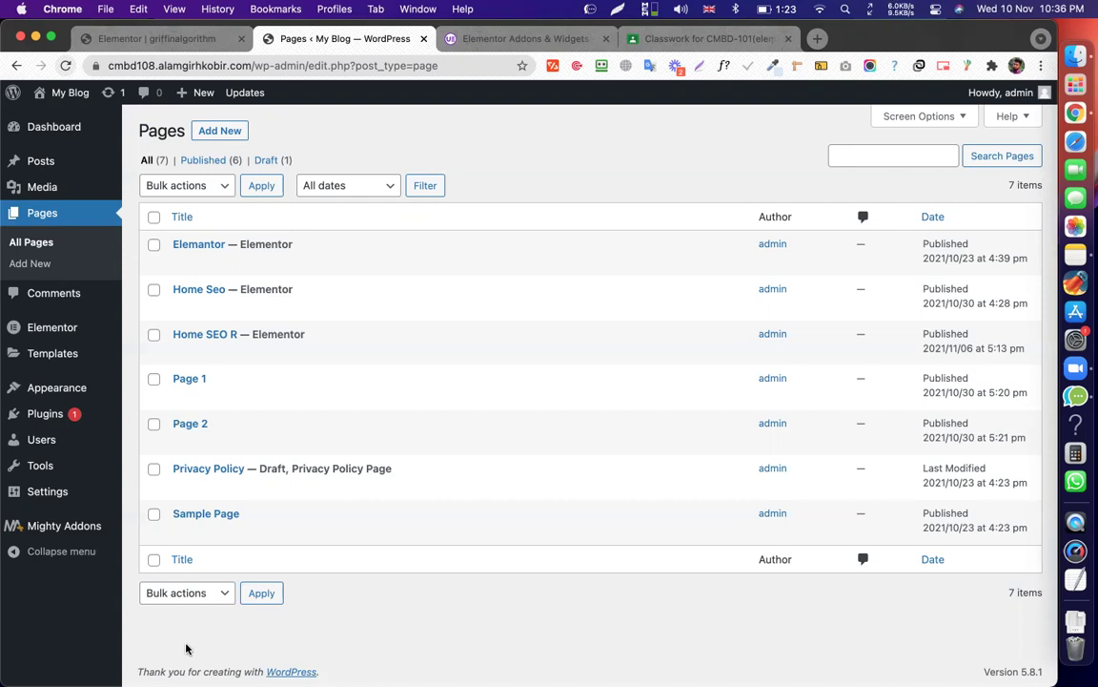
pyautogui.click(145, 40)
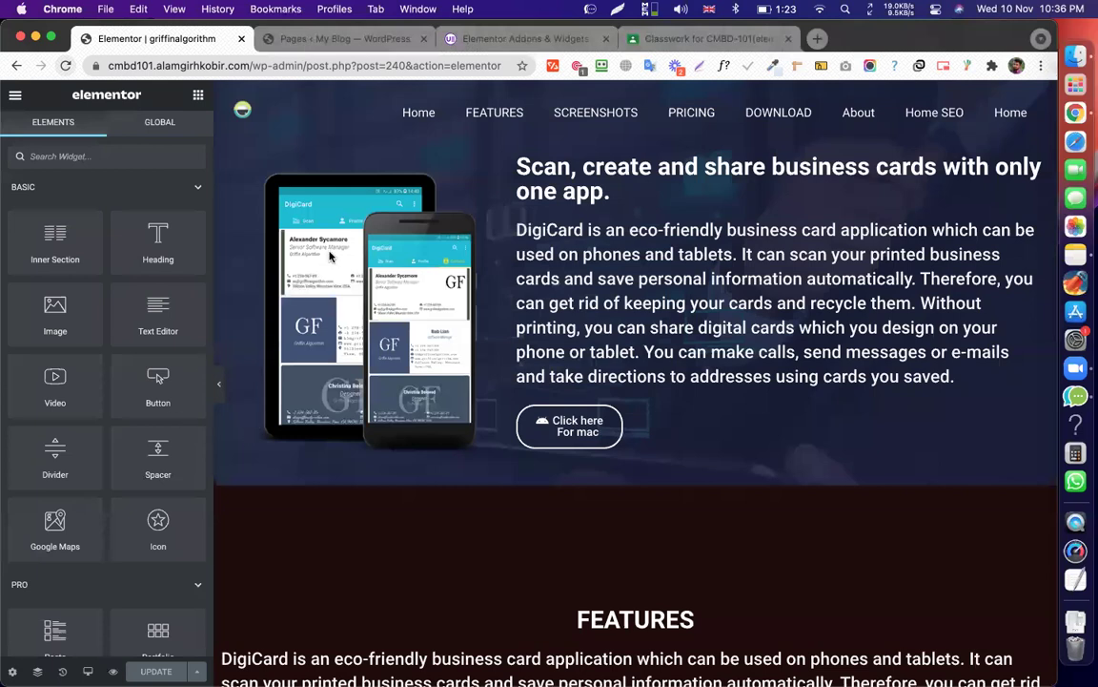
pyautogui.click(295, 38)
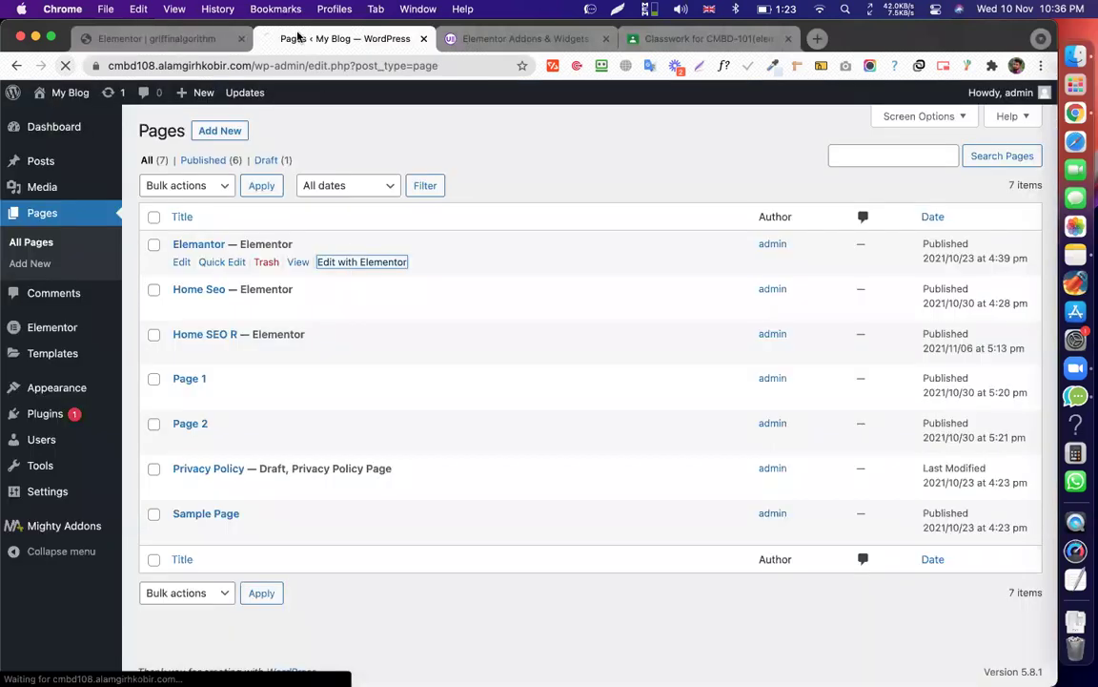
pyautogui.click(162, 39)
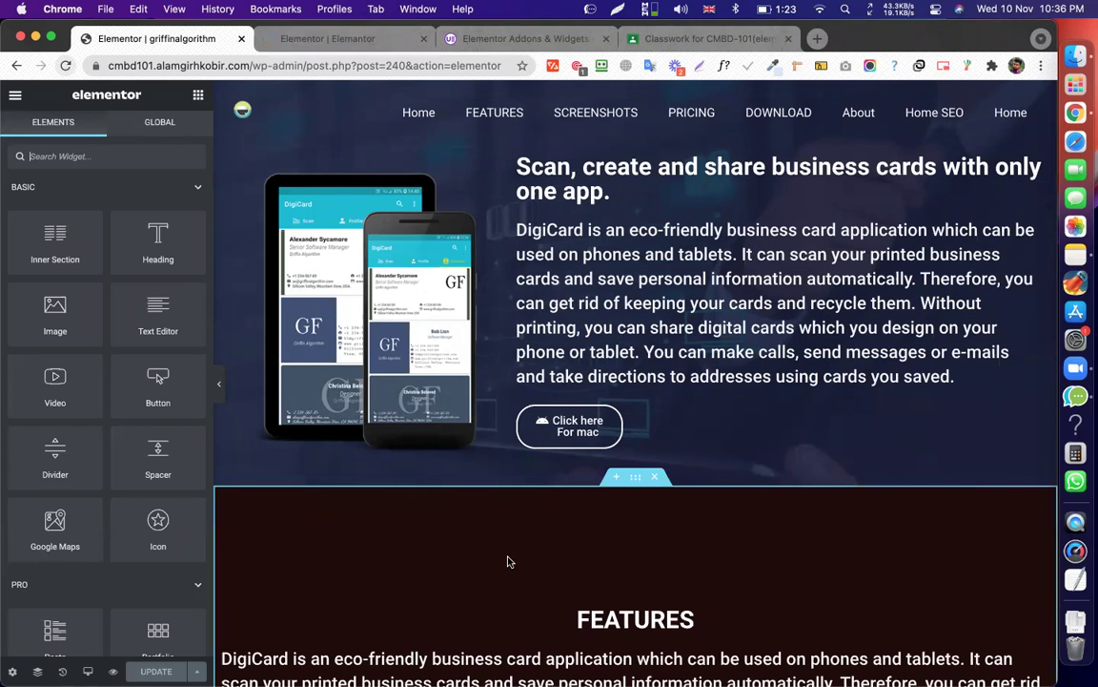
pyautogui.scroll(-3, 508, 562)
pyautogui.scroll(1, 635, 298)
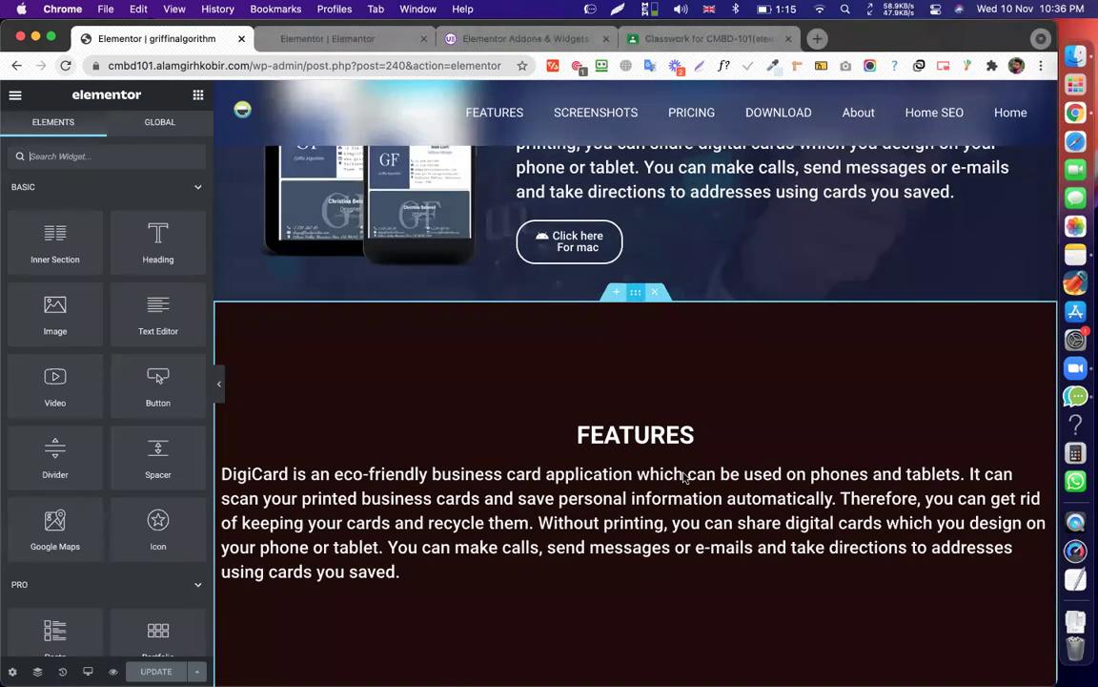
# Apply MA Copy to the DigiCard page's FEATURES section.
pyautogui.rightClick(671, 550)
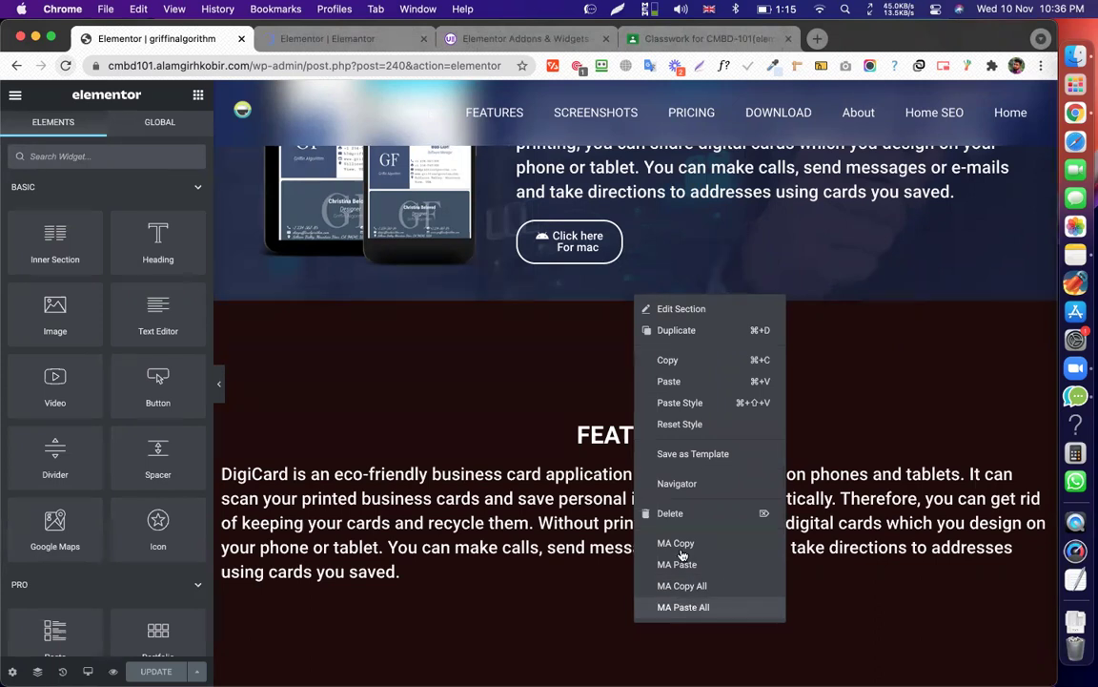
pyautogui.click(320, 42)
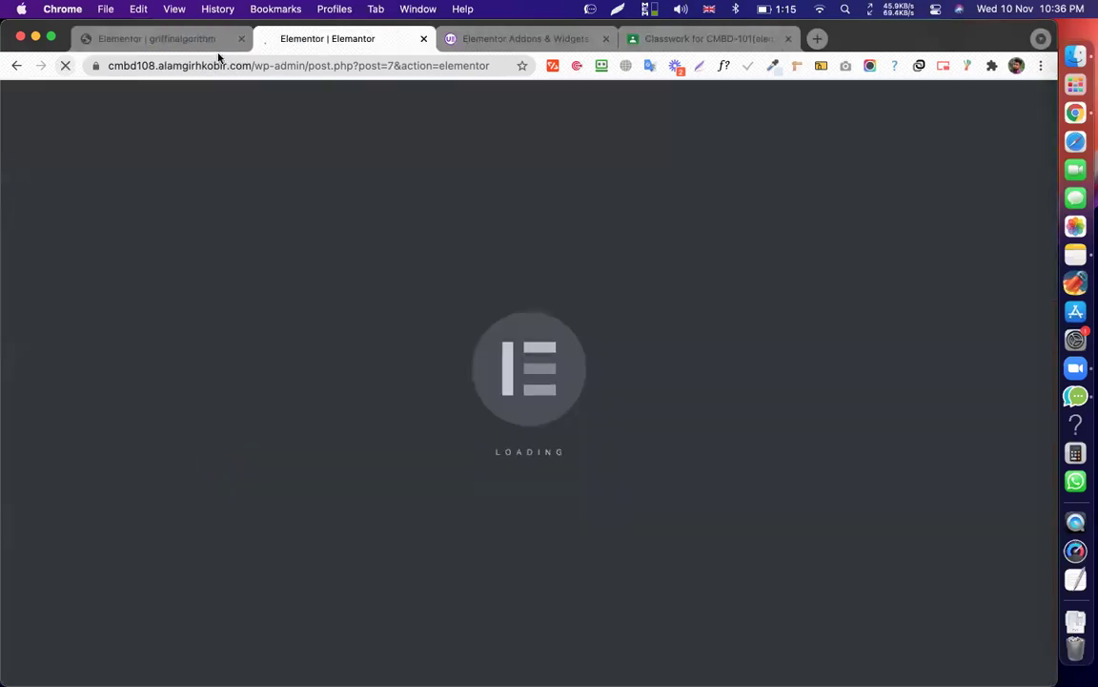
pyautogui.click(187, 44)
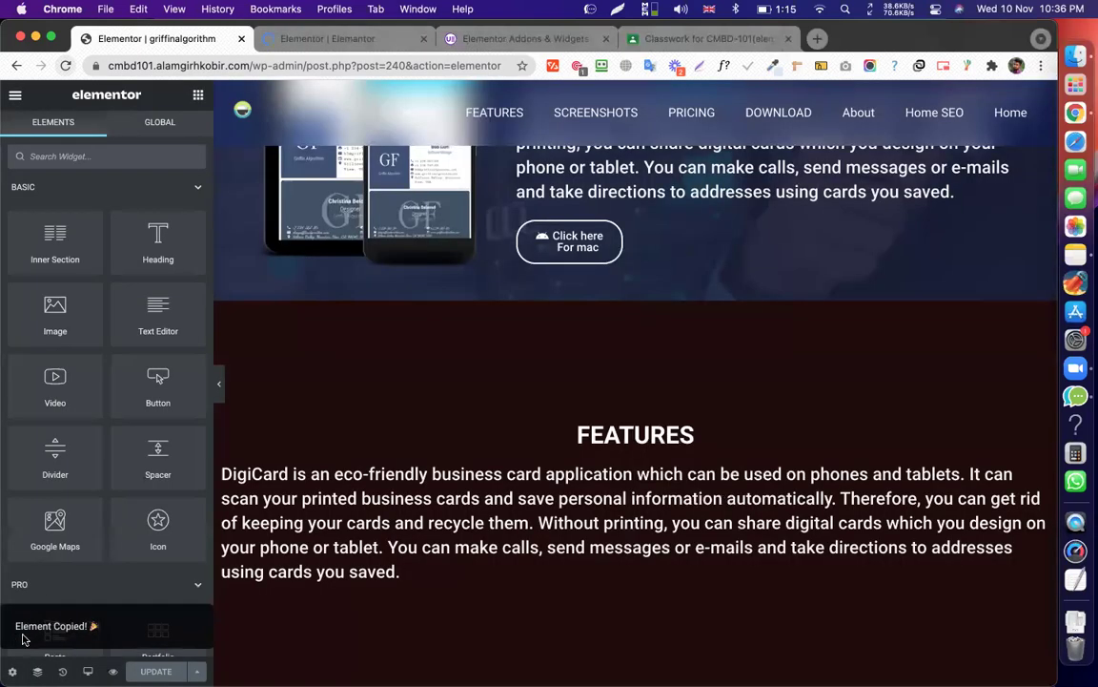